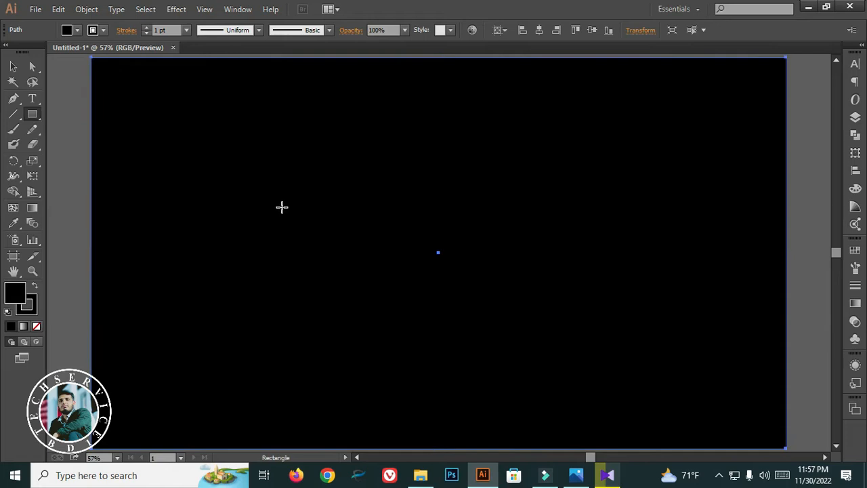
Step: Lock the black background rectangle that covers the artboard
{"action": "key", "text": "ctrl+2"}
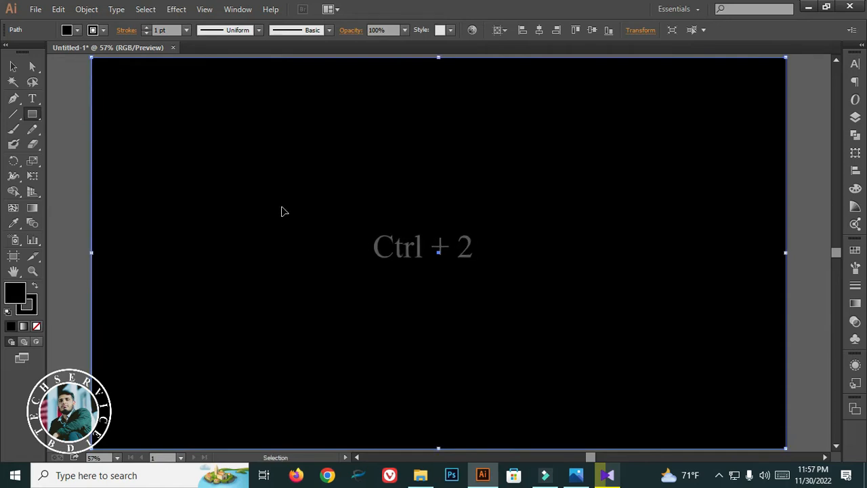
{"action": "key", "text": "ctrl+2"}
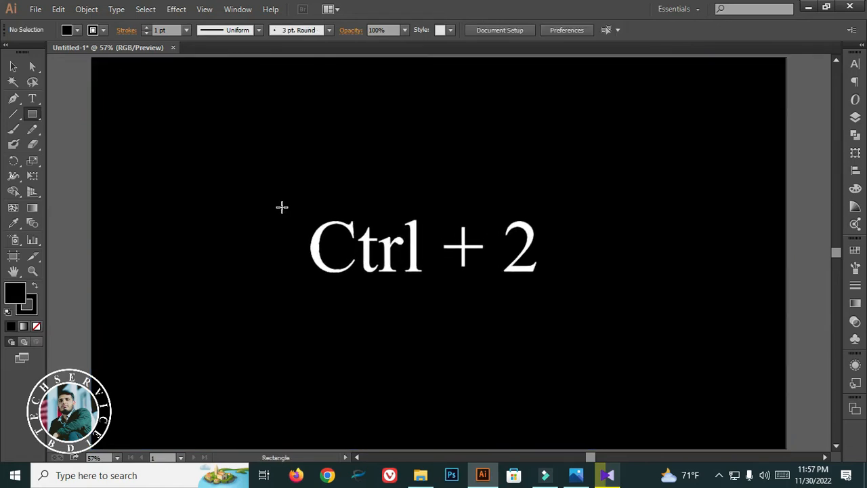
{"action": "left_click", "coordinate": [13, 66]}
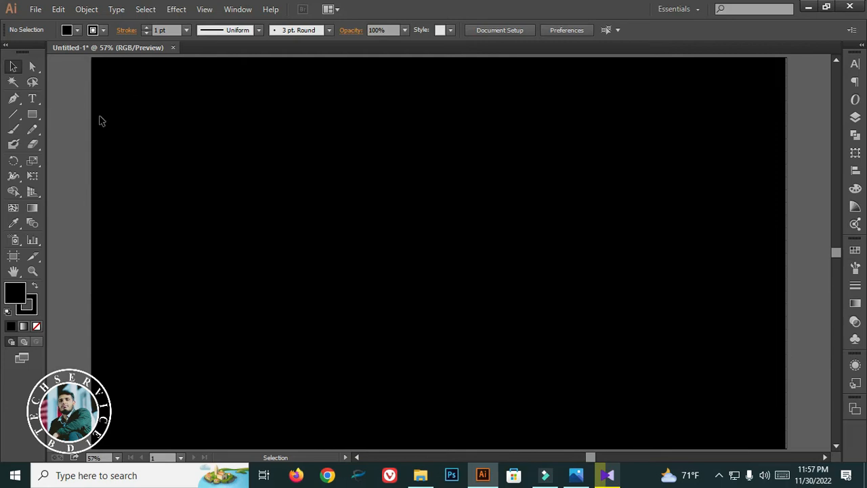
Step: Draw a large circle with the Ellipse tool, centred slightly left of the artboard's middle
{"action": "left_click", "coordinate": [37, 113]}
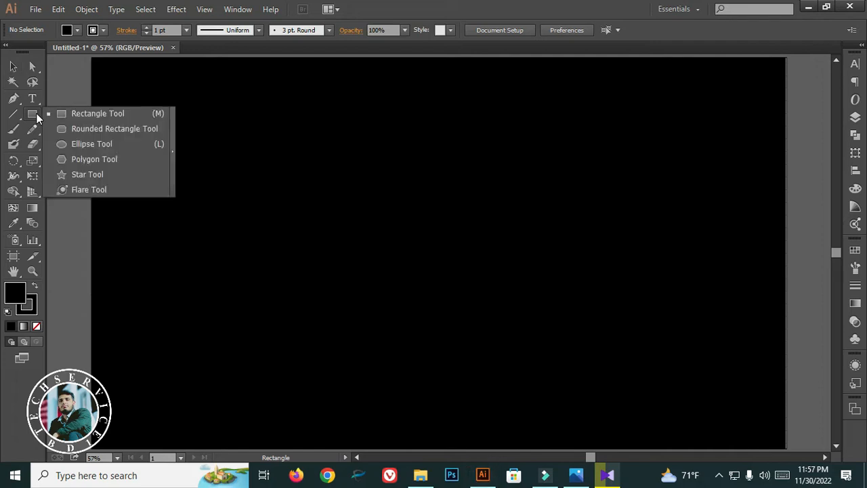
{"action": "left_click", "coordinate": [88, 143]}
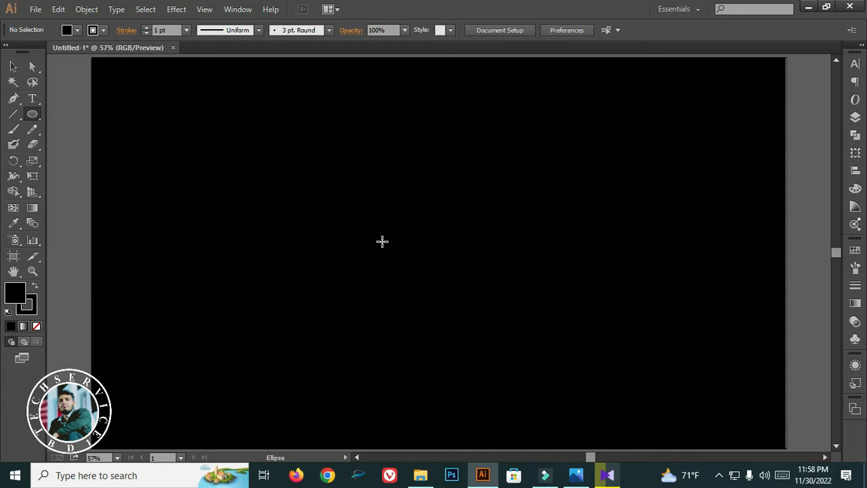
{"action": "mouse_move", "coordinate": [382, 242]}
{"action": "left_mouse_down"}
{"action": "mouse_move", "coordinate": [467, 300]}
{"action": "mouse_move", "coordinate": [510, 312]}
{"action": "left_mouse_up"}
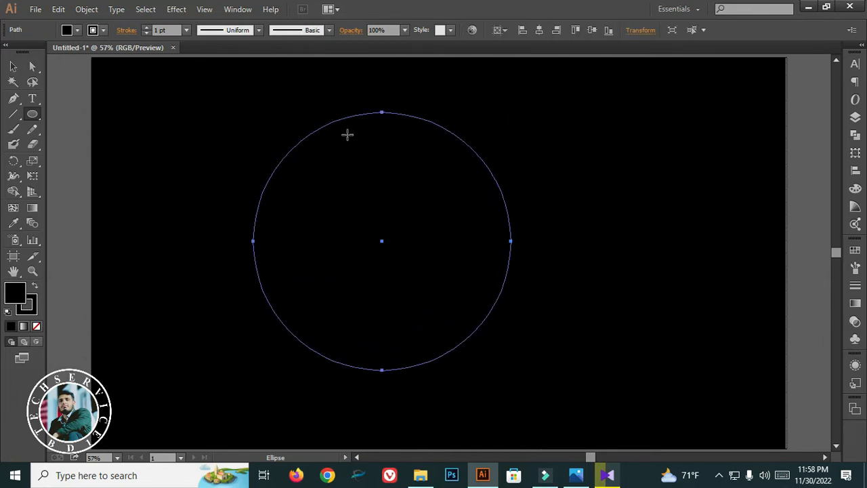
Step: Remove the circle's fill and set its stroke colour to RGB Cyan
{"action": "left_click", "coordinate": [66, 30]}
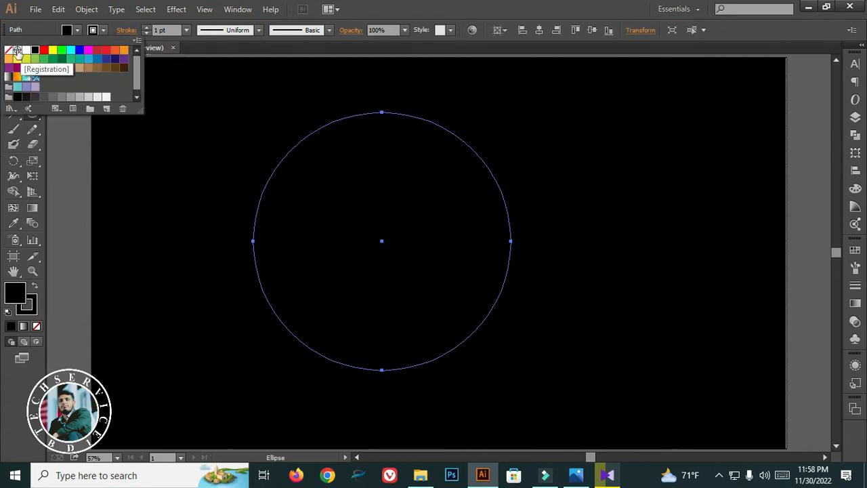
{"action": "left_click", "coordinate": [10, 50]}
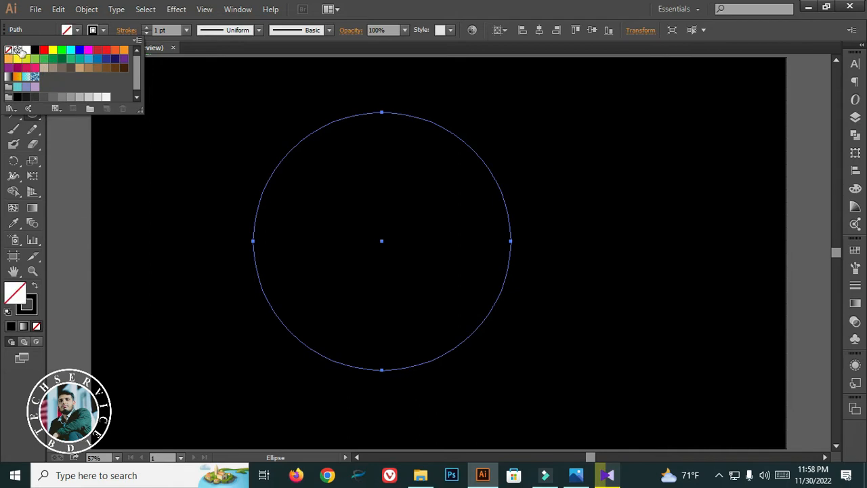
{"action": "left_click", "coordinate": [93, 31]}
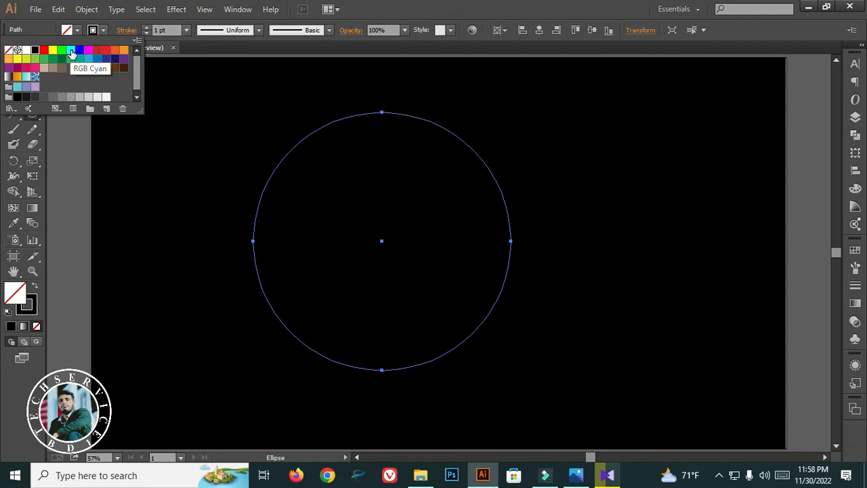
{"action": "left_click", "coordinate": [71, 54]}
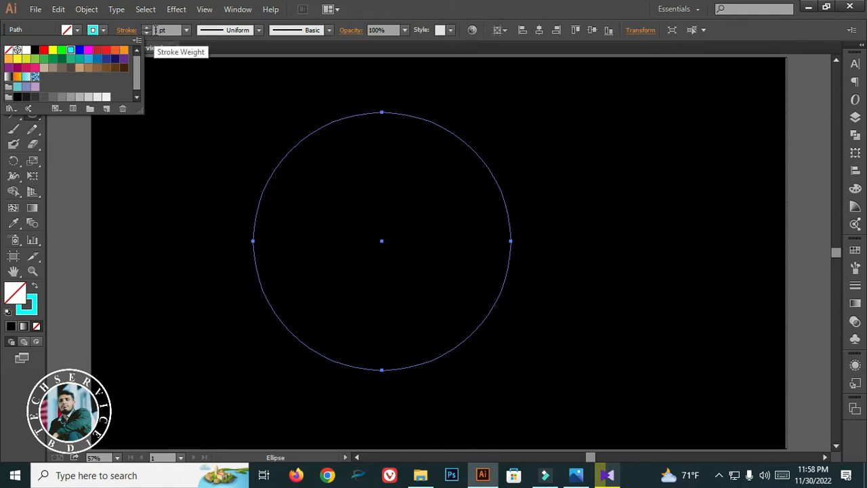
Step: Raise the circle's stroke weight to 10 pt and turn off its dashed line
{"action": "left_click", "coordinate": [147, 26]}
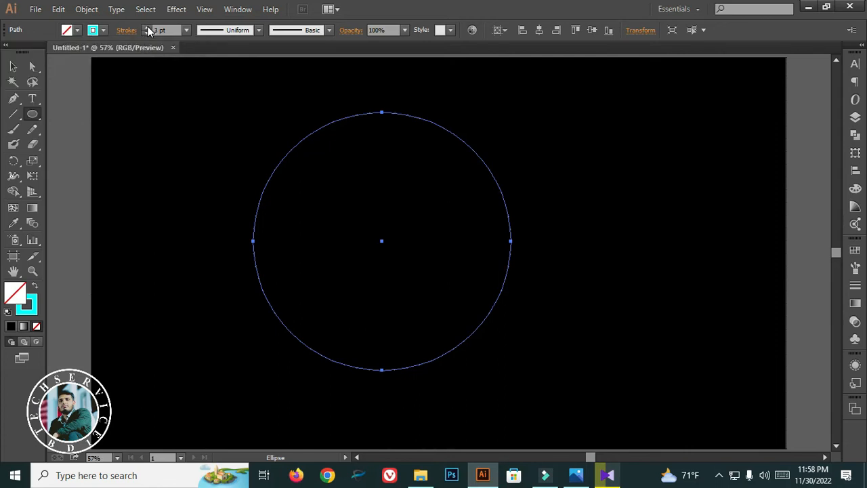
{"action": "left_click", "coordinate": [148, 27]}
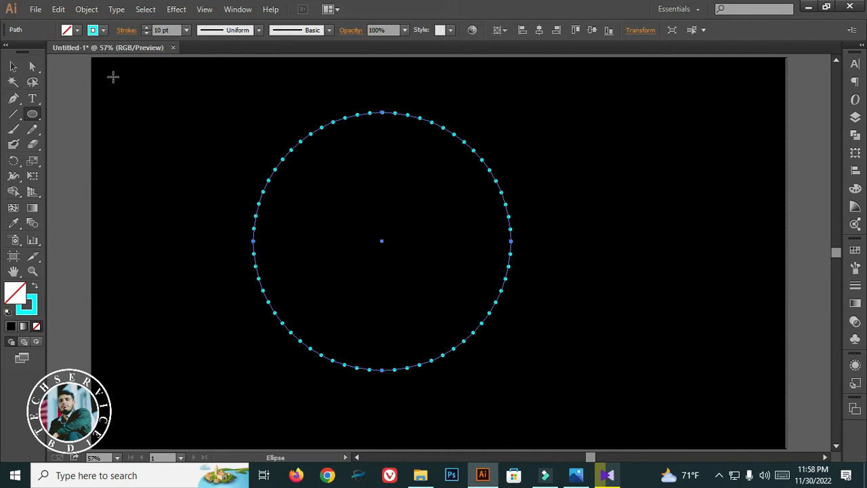
{"action": "left_click", "coordinate": [127, 30]}
{"action": "left_click", "coordinate": [9, 116]}
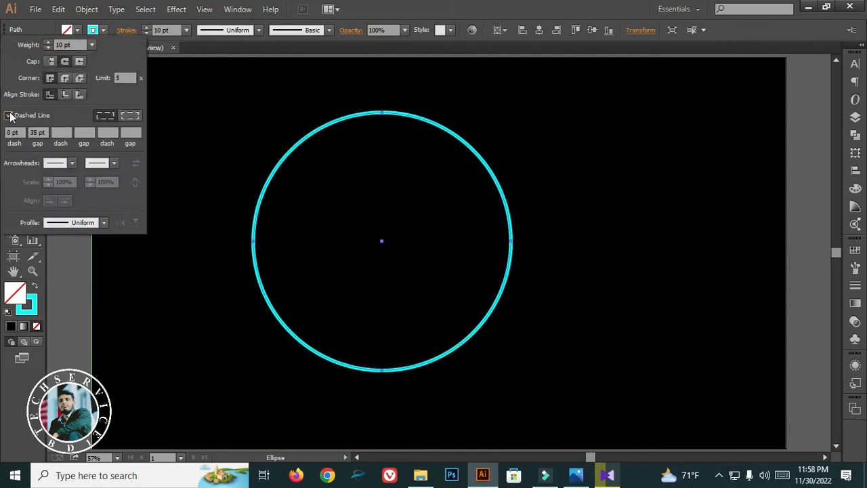
Step: Set the circle's stroke weight to 30 pt and apply the triangular width profile that tapers to a point at one end
{"action": "left_click", "coordinate": [149, 26]}
{"action": "left_click", "coordinate": [149, 26]}
{"action": "left_click", "coordinate": [149, 26]}
{"action": "left_click", "coordinate": [149, 25]}
{"action": "left_click", "coordinate": [149, 25]}
{"action": "left_click", "coordinate": [149, 26]}
{"action": "left_click", "coordinate": [149, 26]}
{"action": "left_click", "coordinate": [149, 25]}
{"action": "left_click", "coordinate": [149, 26]}
{"action": "left_click", "coordinate": [149, 26]}
{"action": "left_click", "coordinate": [149, 25]}
{"action": "left_click", "coordinate": [149, 26]}
{"action": "double_click", "coordinate": [162, 32]}
{"action": "type", "text": "30"}
{"action": "key", "text": "Return"}
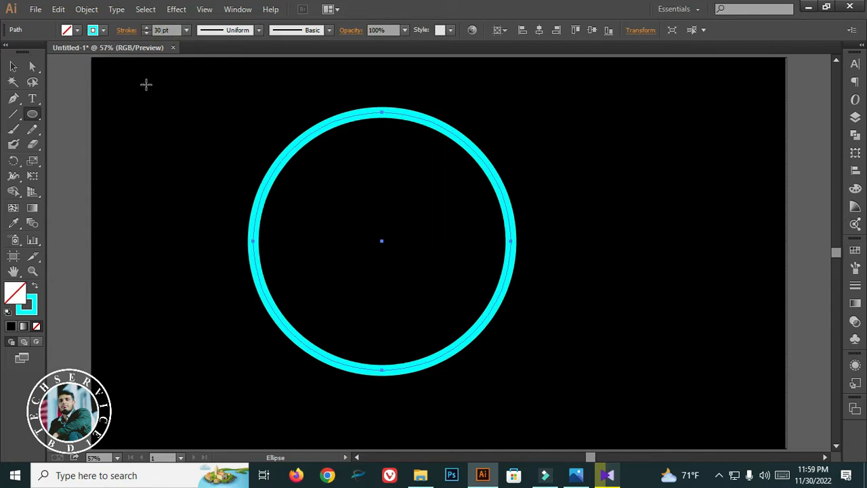
{"action": "left_click", "coordinate": [236, 30]}
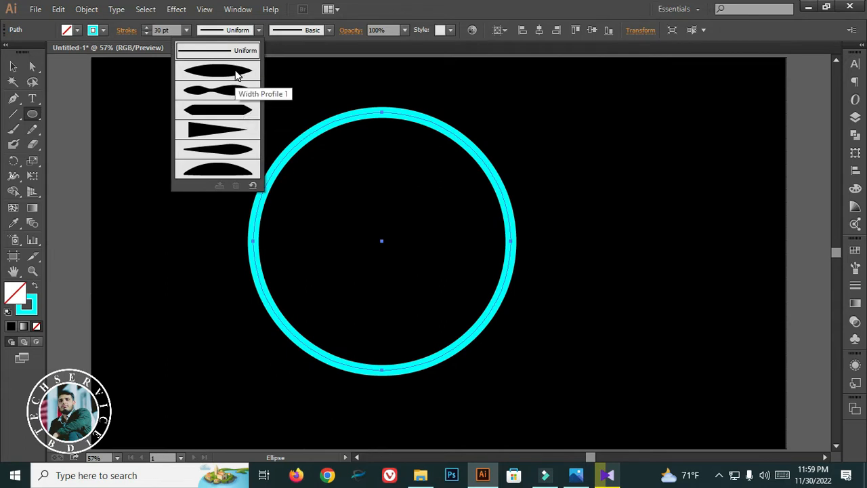
{"action": "left_click", "coordinate": [241, 129]}
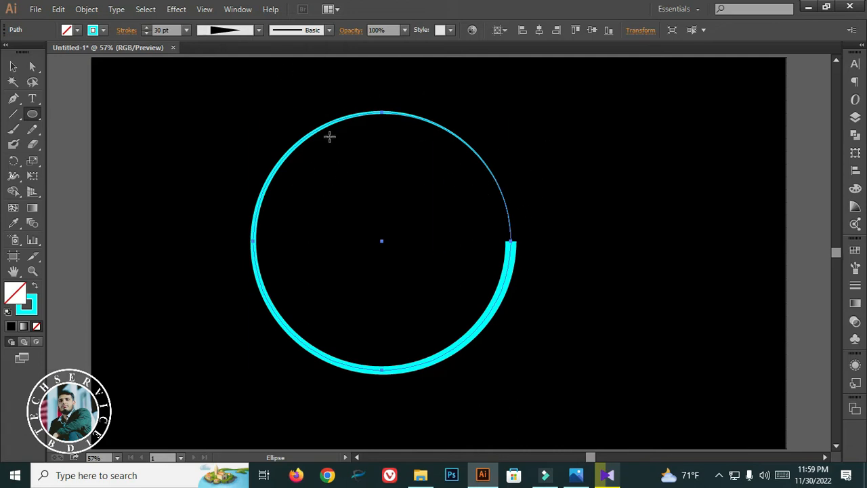
Step: Give the selected circle's stroke a round cap and a dashed line, with the dashes aligned to corners and path ends
{"action": "left_click", "coordinate": [13, 66]}
{"action": "left_click", "coordinate": [294, 151]}
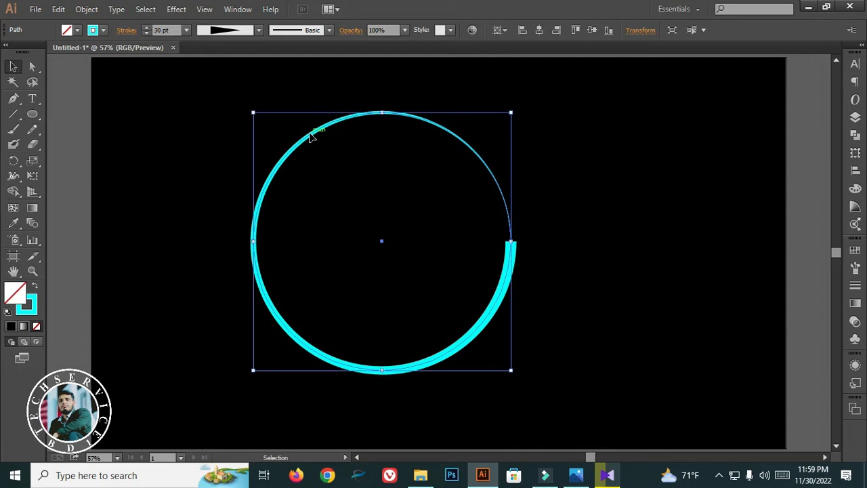
{"action": "left_click", "coordinate": [126, 32]}
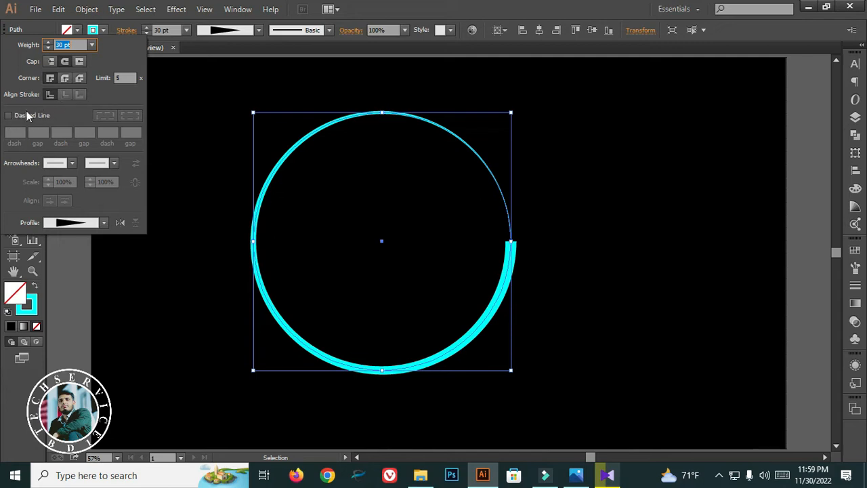
{"action": "left_click", "coordinate": [9, 116]}
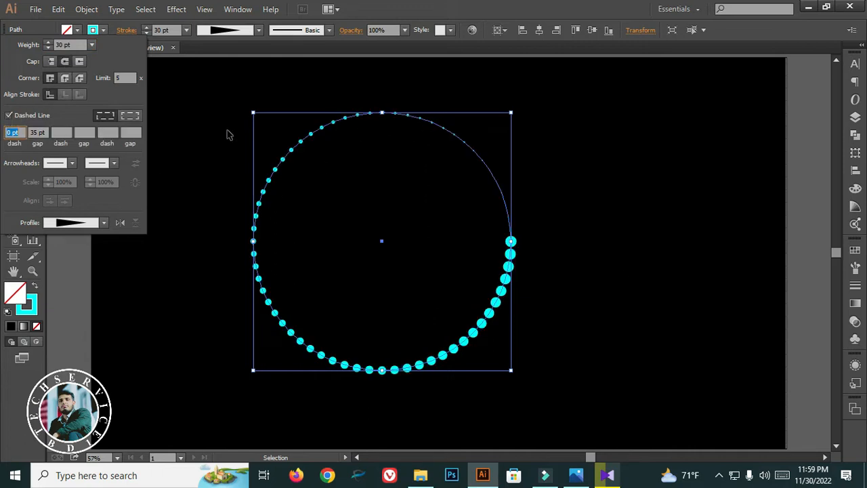
{"action": "left_click", "coordinate": [9, 115]}
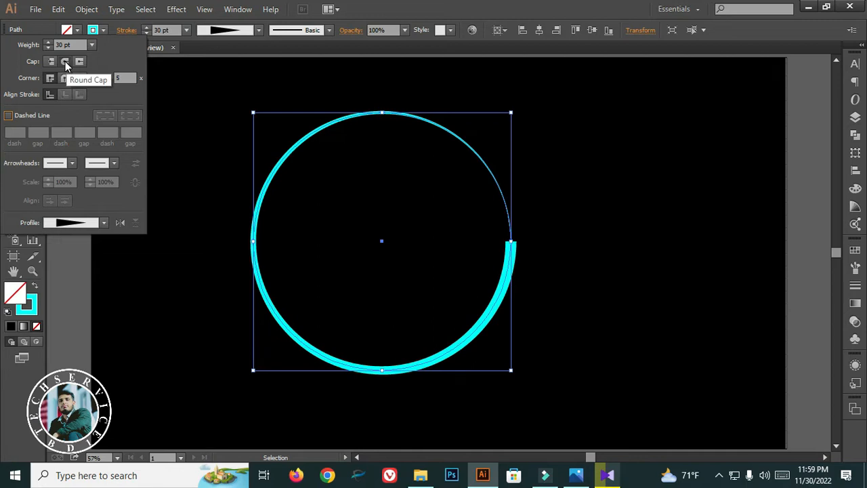
{"action": "left_click", "coordinate": [65, 61]}
{"action": "left_click", "coordinate": [8, 116]}
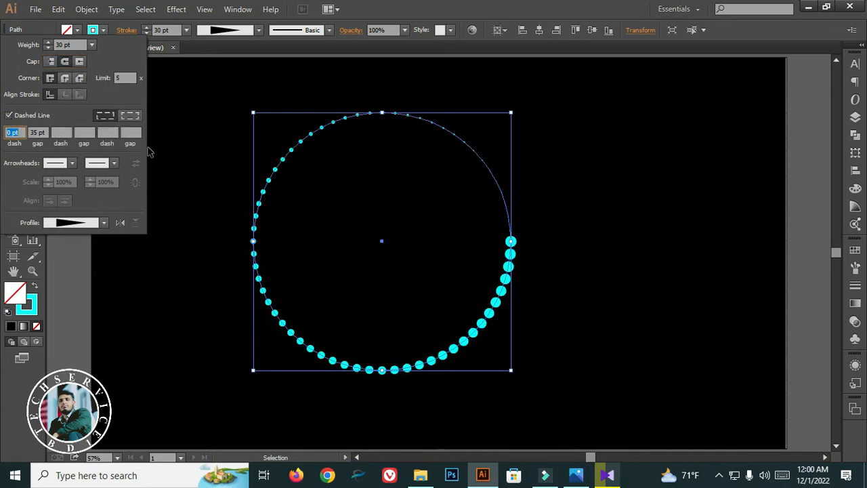
{"action": "left_click", "coordinate": [130, 117]}
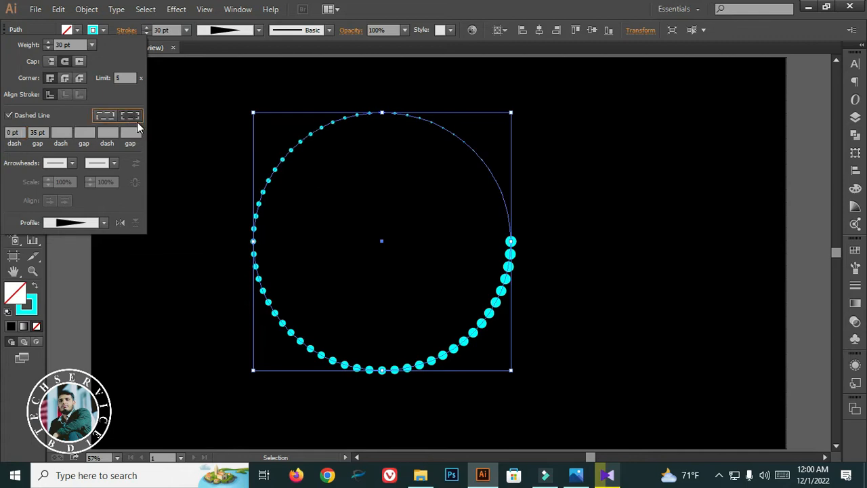
Step: Try a 12 pt dash length on the circle's dashed stroke and return it to 0 pt
{"action": "left_click", "coordinate": [16, 132]}
{"action": "left_click", "coordinate": [16, 133]}
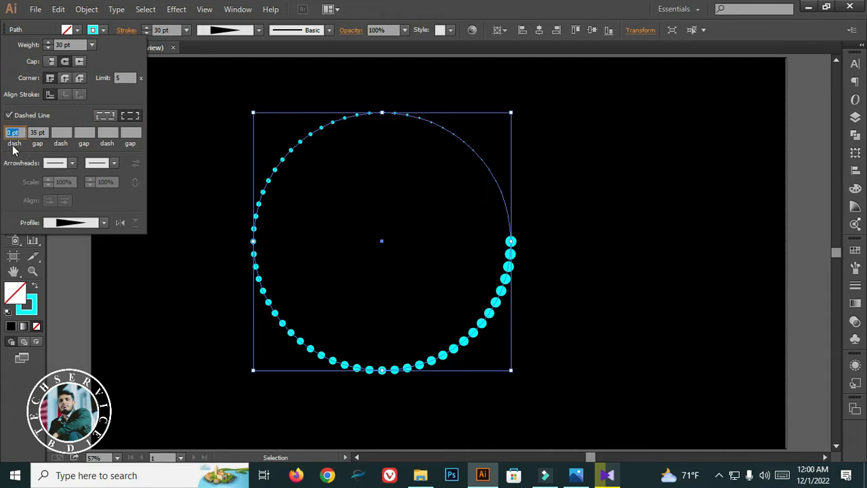
{"action": "type", "text": "12"}
{"action": "left_click", "coordinate": [39, 133]}
{"action": "left_click", "coordinate": [71, 132]}
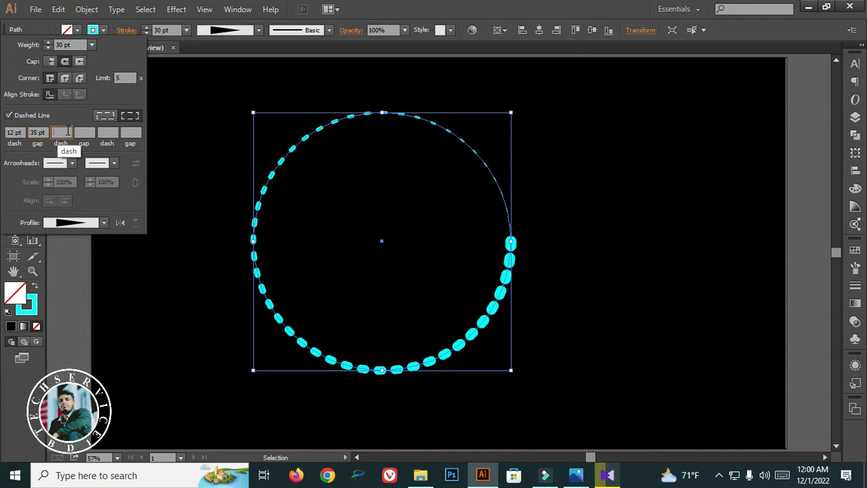
{"action": "left_click", "coordinate": [86, 131]}
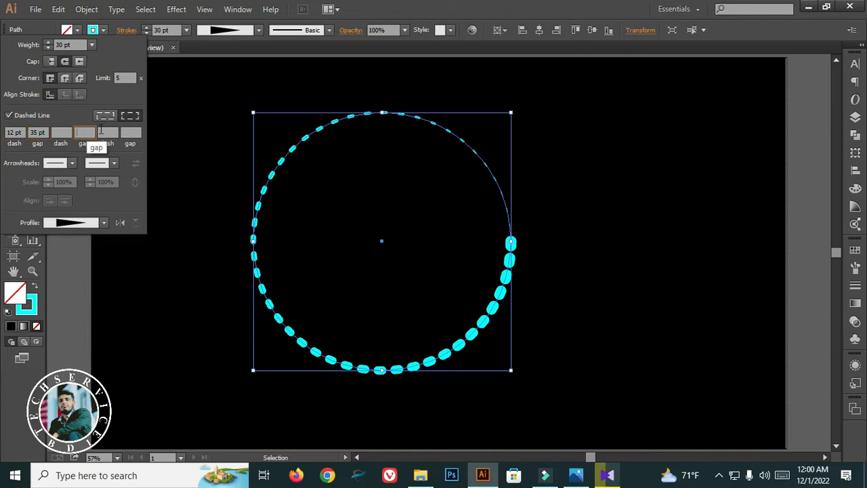
{"action": "double_click", "coordinate": [14, 132]}
{"action": "type", "text": "0"}
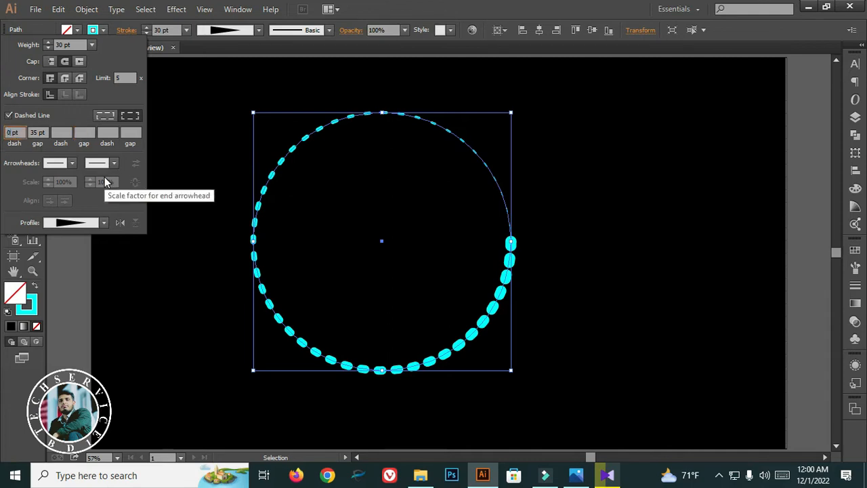
Step: Adjust the gap of the circle's dashed stroke to 39 pt so the dots are spaced apart
{"action": "left_click", "coordinate": [37, 133]}
{"action": "key", "text": "Up"}
{"action": "key", "text": "Up"}
{"action": "key", "text": "Up"}
{"action": "key", "text": "Up"}
{"action": "key", "text": "Up"}
{"action": "key", "text": "Up"}
{"action": "key", "text": "Up"}
{"action": "key", "text": "Up"}
{"action": "key", "text": "Up"}
{"action": "key", "text": "Up"}
{"action": "key", "text": "Up"}
{"action": "key", "text": "Up"}
{"action": "key", "text": "Up"}
{"action": "key", "text": "Up"}
{"action": "key", "text": "Up"}
{"action": "key", "text": "Up"}
{"action": "key", "text": "Up"}
{"action": "key", "text": "Up"}
{"action": "key", "text": "Up"}
{"action": "key", "text": "Up"}
{"action": "key", "text": "Up"}
{"action": "key", "text": "Up"}
{"action": "key", "text": "Up"}
{"action": "key", "text": "Up"}
{"action": "key", "text": "Up"}
{"action": "key", "text": "Up"}
{"action": "key", "text": "Up"}
{"action": "key", "text": "Up"}
{"action": "key", "text": "Down"}
{"action": "key", "text": "Down"}
{"action": "key", "text": "Down"}
{"action": "key", "text": "Down"}
{"action": "key", "text": "Down"}
{"action": "key", "text": "Down"}
{"action": "key", "text": "Down"}
{"action": "key", "text": "Down"}
{"action": "key", "text": "Down"}
{"action": "key", "text": "Down"}
{"action": "key", "text": "Down"}
{"action": "key", "text": "Down"}
{"action": "key", "text": "Down"}
{"action": "key", "text": "Down"}
{"action": "key", "text": "Down"}
{"action": "key", "text": "Down"}
{"action": "key", "text": "Down"}
{"action": "key", "text": "Down"}
{"action": "key", "text": "Down"}
{"action": "key", "text": "Down"}
{"action": "key", "text": "Down"}
{"action": "key", "text": "Down"}
{"action": "key", "text": "Down"}
{"action": "key", "text": "Down"}
{"action": "key", "text": "Down"}
{"action": "key", "text": "Down"}
{"action": "key", "text": "Down"}
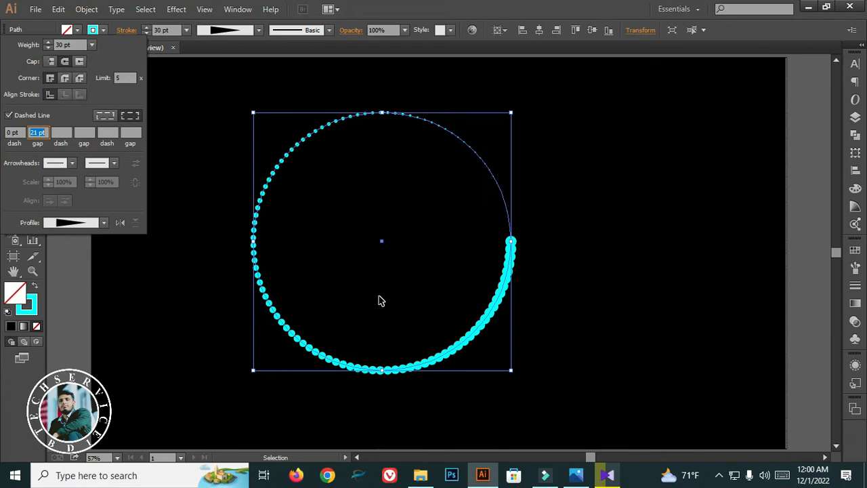
{"action": "key", "text": "Up"}
{"action": "key", "text": "Up"}
{"action": "key", "text": "Up"}
{"action": "key", "text": "Up"}
{"action": "key", "text": "Up"}
{"action": "key", "text": "Up"}
{"action": "key", "text": "Up"}
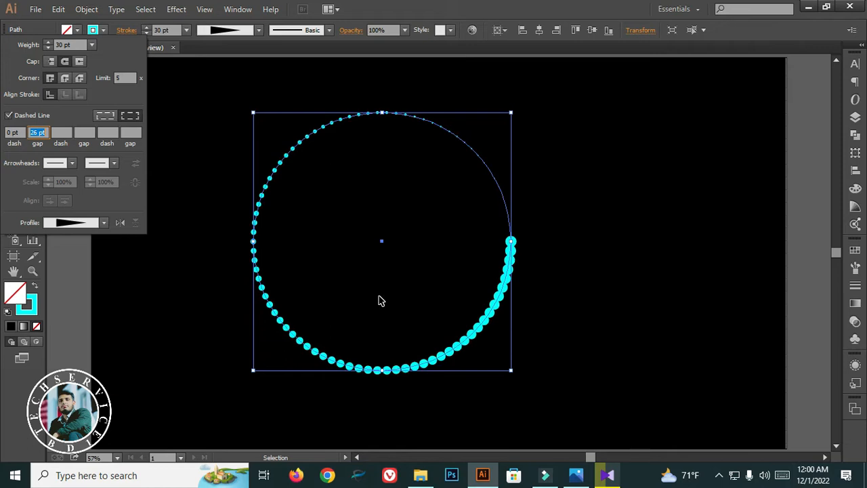
{"action": "key", "text": "Up"}
{"action": "key", "text": "Up"}
{"action": "key", "text": "Up"}
{"action": "key", "text": "Up"}
{"action": "key", "text": "Up"}
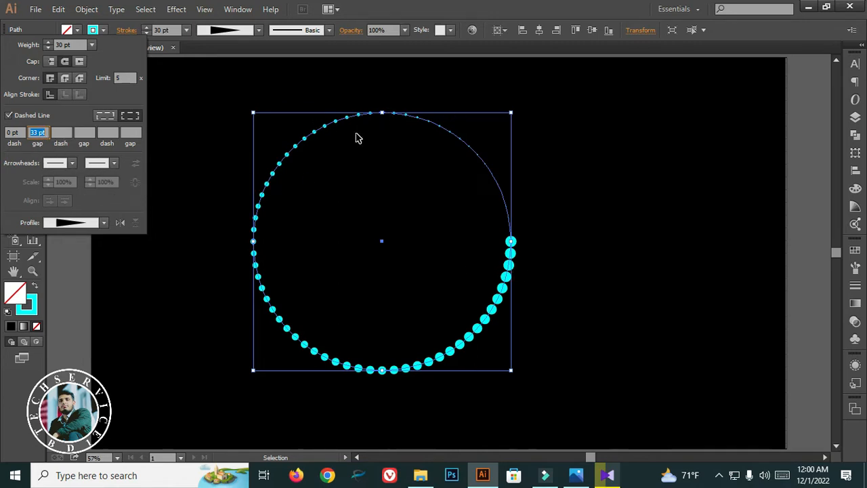
{"action": "key", "text": "Up"}
{"action": "key", "text": "Up"}
{"action": "key", "text": "Up"}
{"action": "key", "text": "Up"}
{"action": "key", "text": "Up"}
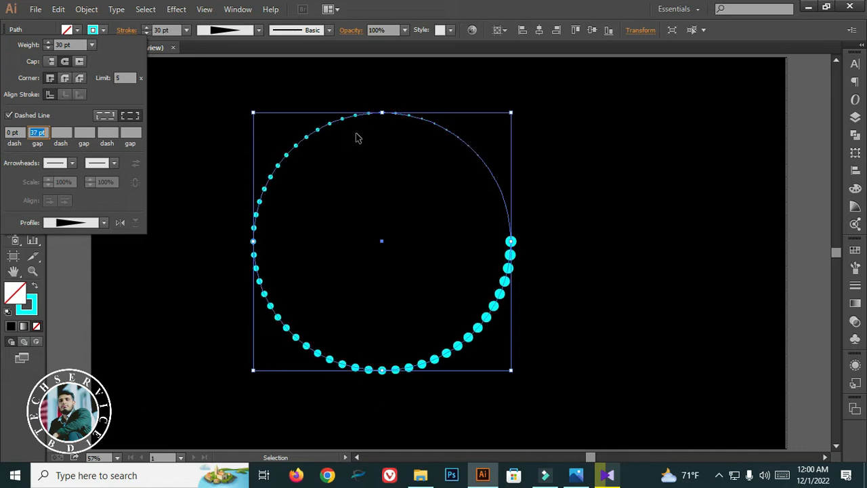
{"action": "key", "text": "Up"}
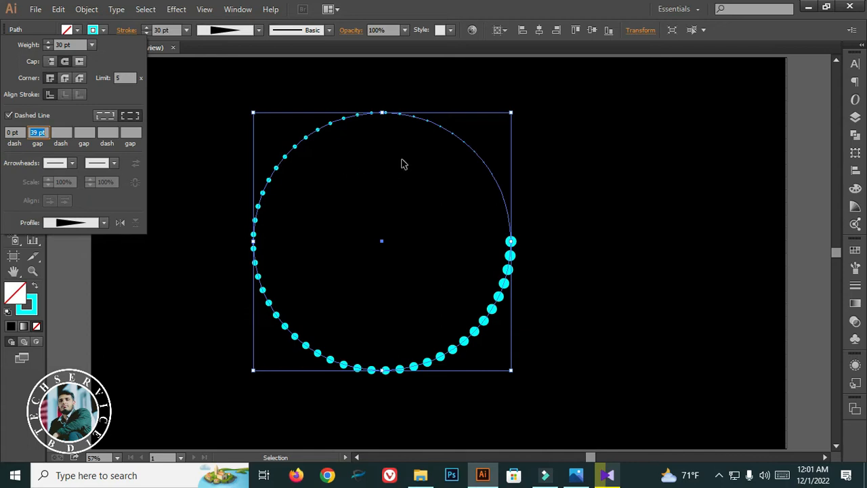
{"action": "left_click", "coordinate": [169, 142]}
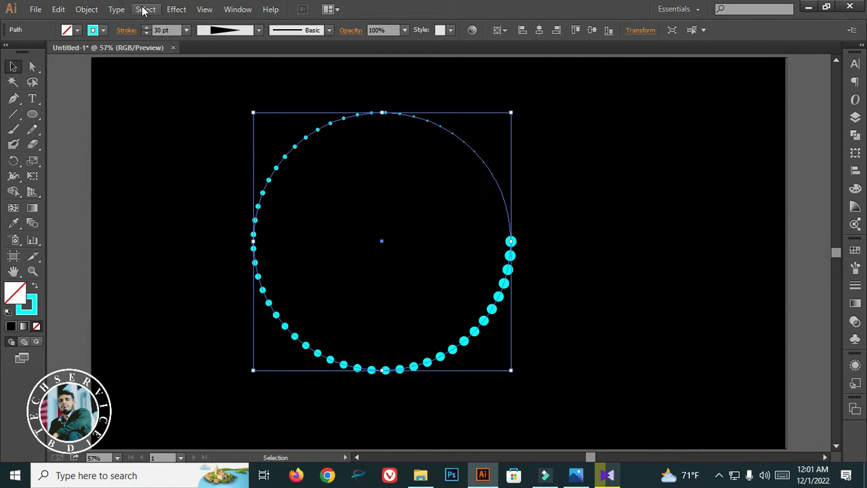
{"action": "left_click", "coordinate": [174, 9]}
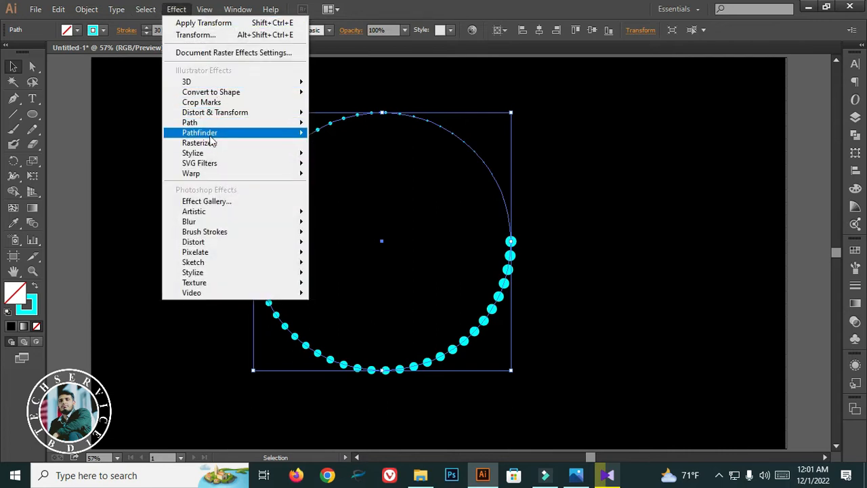
{"action": "left_click", "coordinate": [157, 79]}
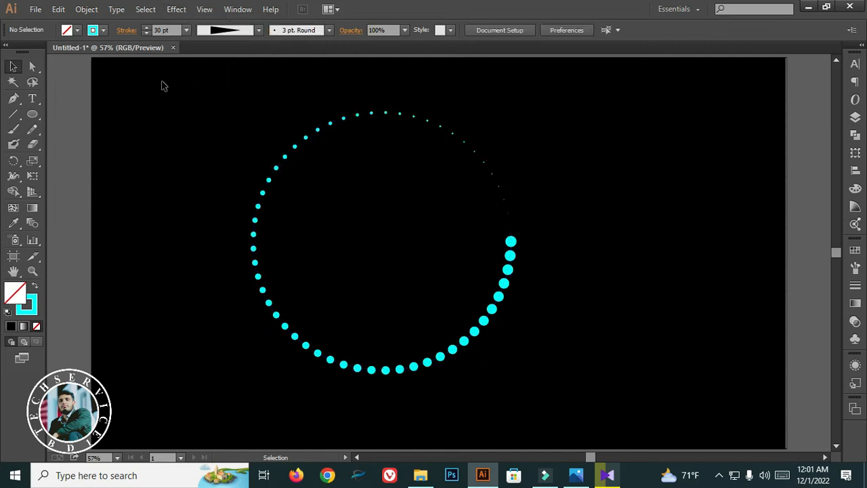
Step: Centre the dotted circle horizontally on the artboard using the Align options
{"action": "left_click", "coordinate": [370, 115]}
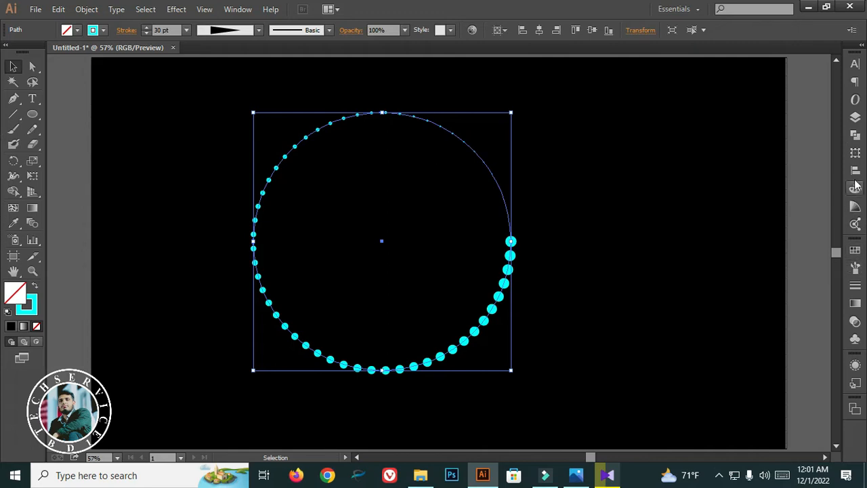
{"action": "left_click", "coordinate": [238, 9]}
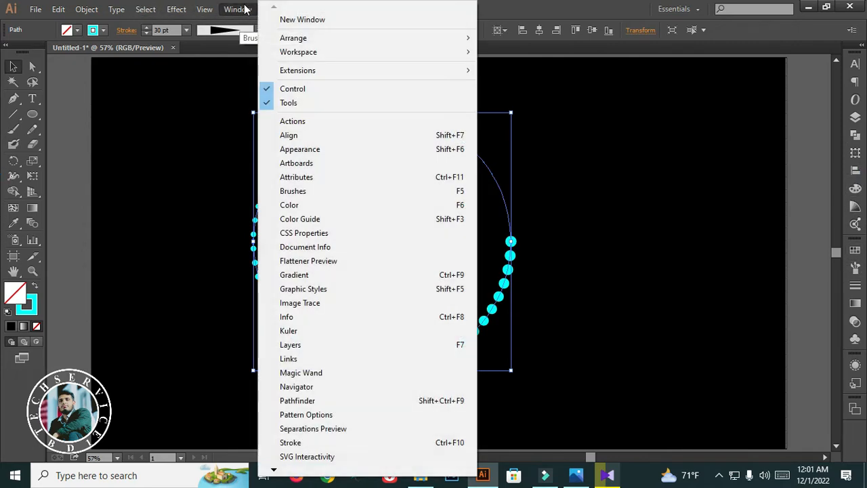
{"action": "left_click", "coordinate": [302, 137]}
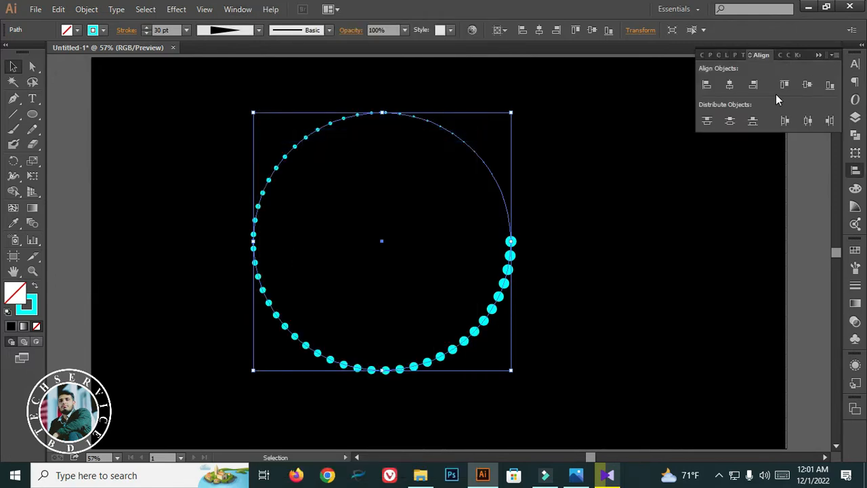
{"action": "left_click", "coordinate": [730, 84]}
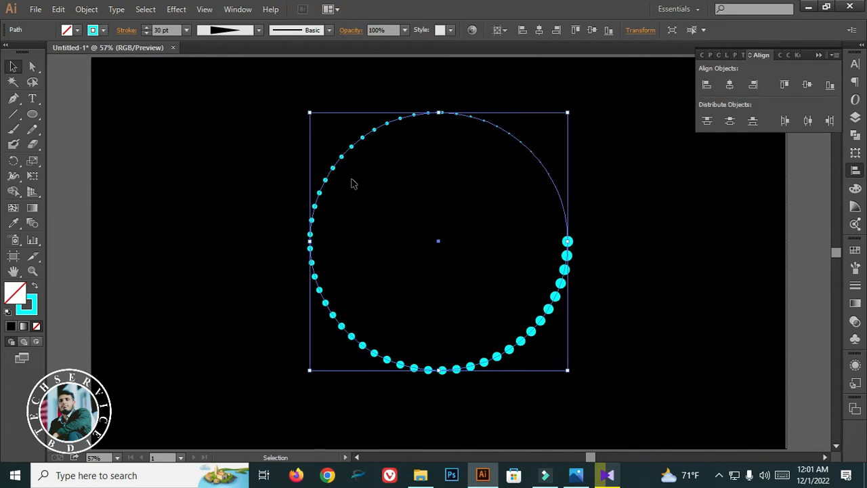
Step: Start a Transform effect on the dotted circle with 95% horizontal and 95% vertical scale, and turn on its preview
{"action": "scroll", "coordinate": [463, 132], "scroll_direction": "up", "scroll_amount": 1}
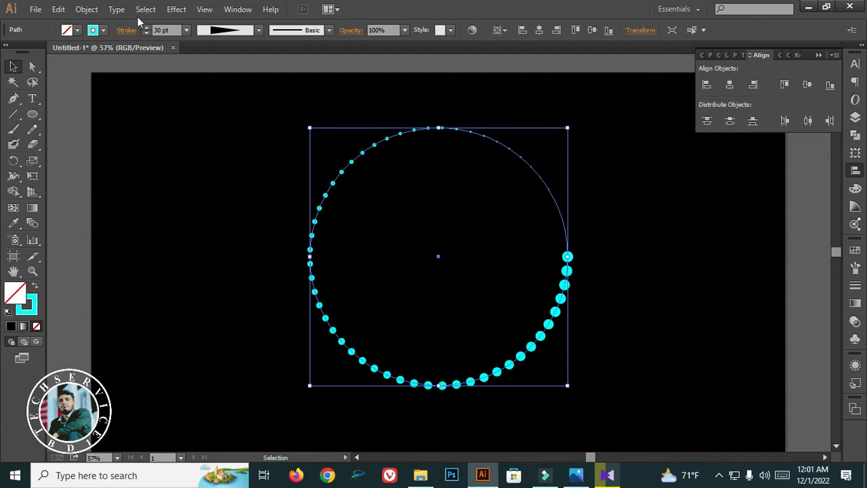
{"action": "left_click", "coordinate": [175, 10]}
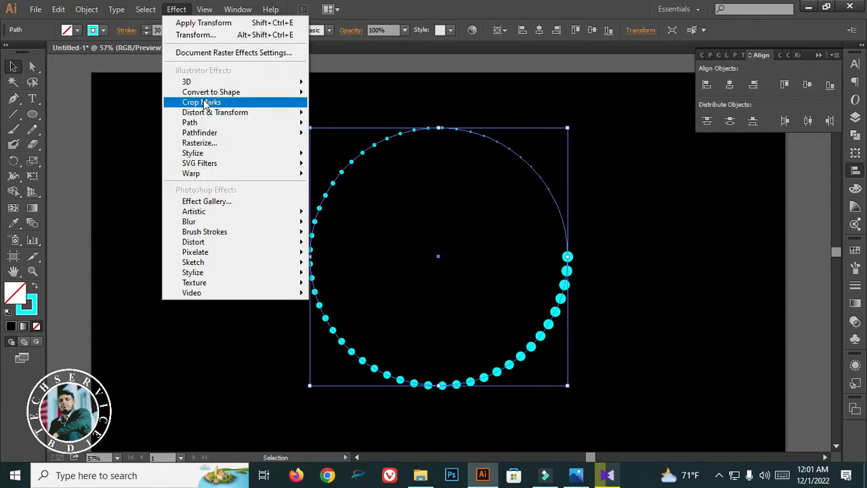
{"action": "mouse_move", "coordinate": [208, 117]}
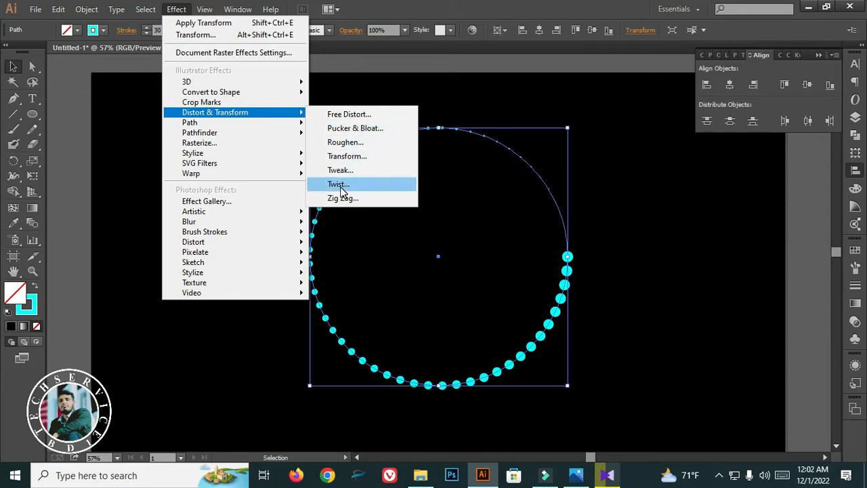
{"action": "left_click", "coordinate": [345, 157]}
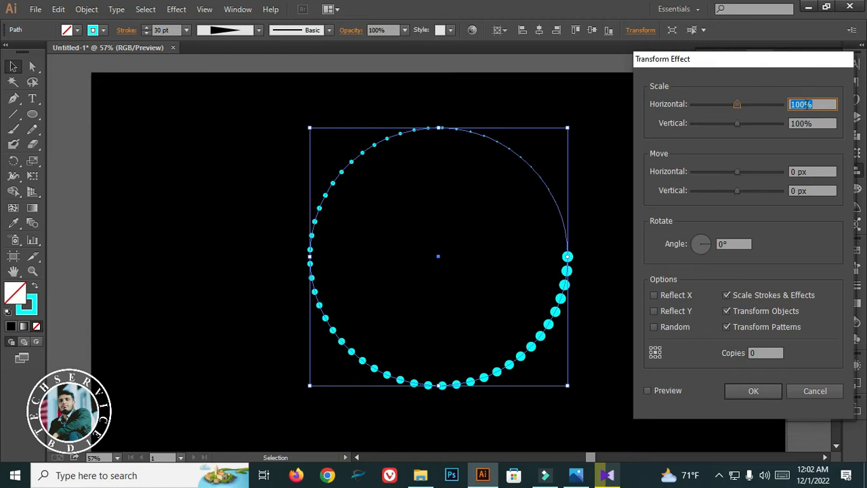
{"action": "type", "text": "95"}
{"action": "left_click_drag", "start_coordinate": [734, 105], "coordinate": [729, 111]}
{"action": "left_click_drag", "start_coordinate": [826, 107], "coordinate": [779, 108]}
{"action": "type", "text": "3"}
{"action": "key", "text": "BackSpace"}
{"action": "type", "text": "95"}
{"action": "left_click", "coordinate": [808, 126]}
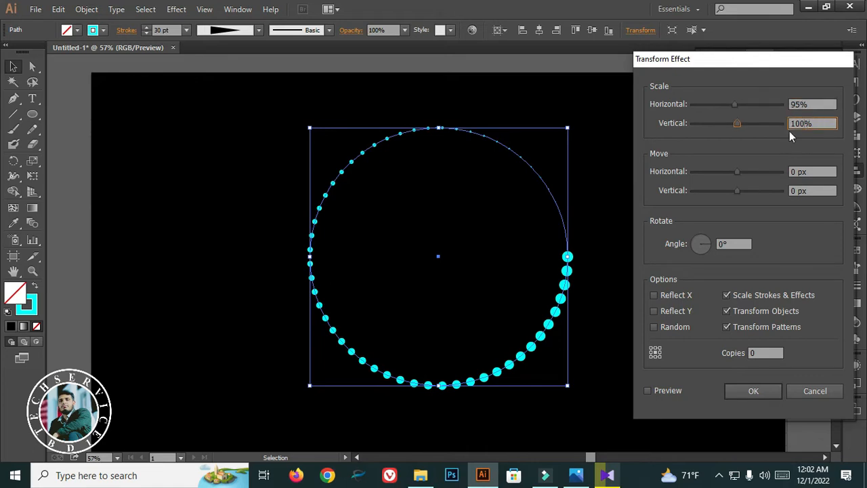
{"action": "left_click_drag", "start_coordinate": [822, 121], "coordinate": [761, 129]}
{"action": "type", "text": "95"}
{"action": "left_click", "coordinate": [648, 390]}
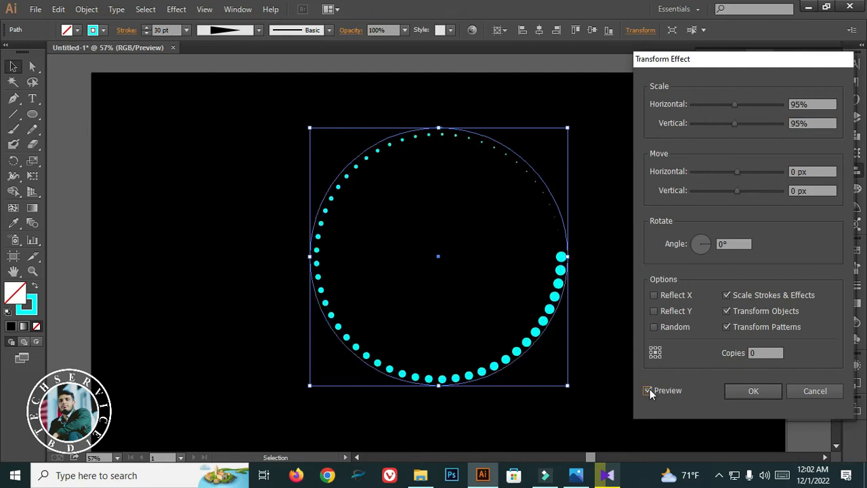
Step: Set the Transform effect's rotation angle to -9°
{"action": "left_click_drag", "start_coordinate": [712, 247], "coordinate": [693, 246]}
{"action": "left_click", "coordinate": [702, 245]}
{"action": "type", "text": "-9"}
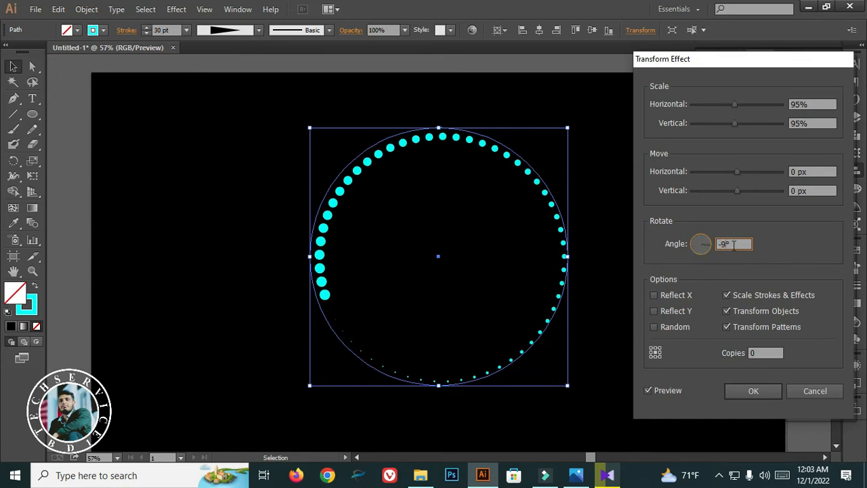
Step: Increase the Transform effect's copies to 60, apply the effect and deselect the artwork
{"action": "left_click", "coordinate": [760, 352]}
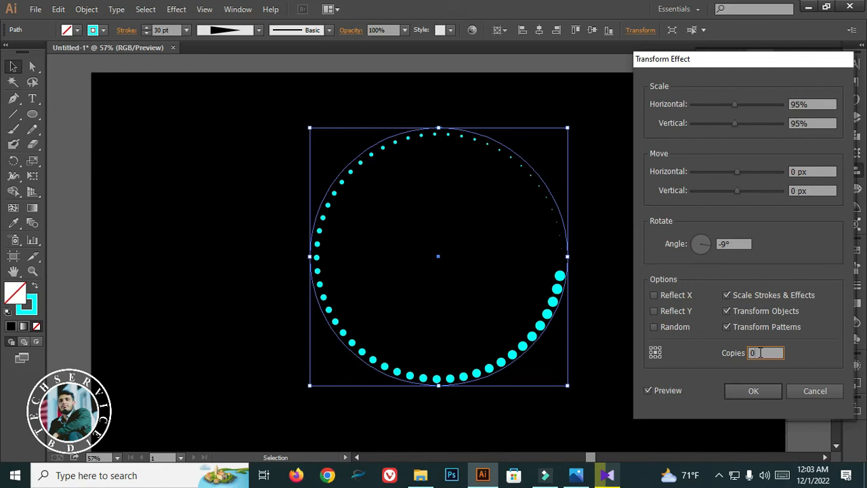
{"action": "key", "text": "Up"}
{"action": "key", "text": "Up"}
{"action": "key", "text": "Up"}
{"action": "key", "text": "Up"}
{"action": "key", "text": "Up"}
{"action": "key", "text": "Up"}
{"action": "key", "text": "Up"}
{"action": "key", "text": "Up"}
{"action": "key", "text": "Up"}
{"action": "key", "text": "Up"}
{"action": "key", "text": "Up"}
{"action": "key", "text": "Up"}
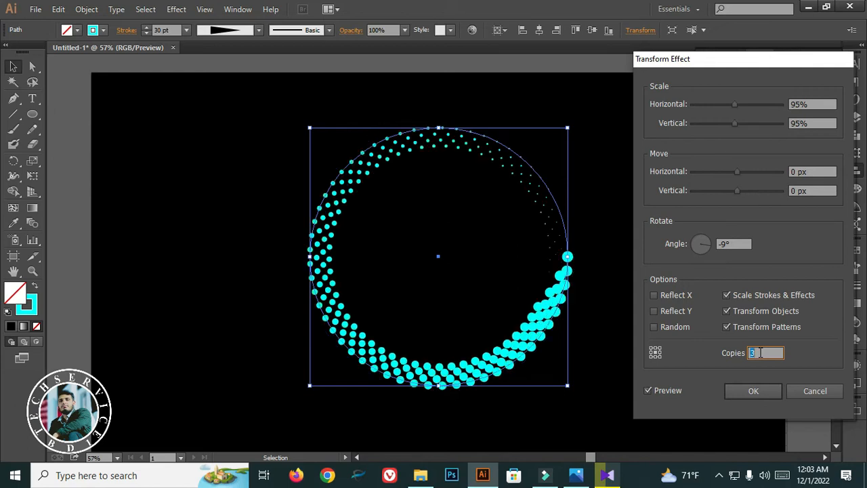
{"action": "key", "text": "Up"}
{"action": "key", "text": "Up"}
{"action": "key", "text": "Up"}
{"action": "key", "text": "Up"}
{"action": "key", "text": "Up"}
{"action": "key", "text": "Up"}
{"action": "key", "text": "Up"}
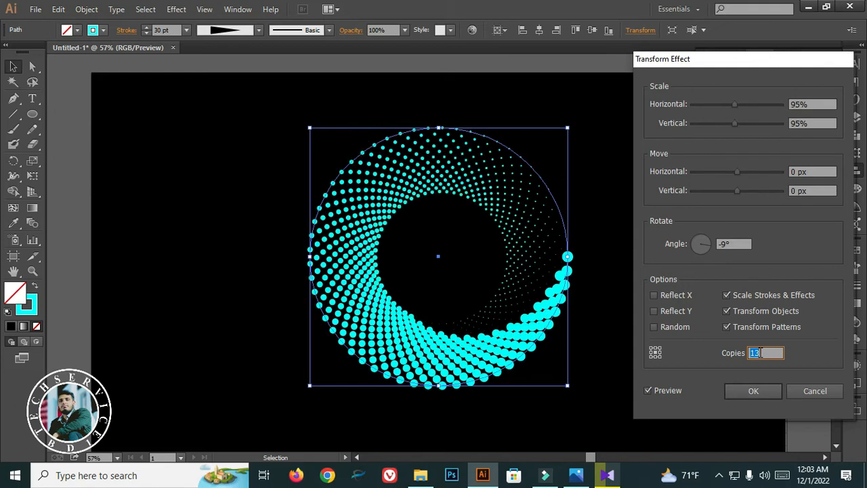
{"action": "key", "text": "Up"}
{"action": "key", "text": "Up"}
{"action": "key", "text": "Up"}
{"action": "key", "text": "Up"}
{"action": "key", "text": "Up"}
{"action": "key", "text": "Up"}
{"action": "key", "text": "Up"}
{"action": "key", "text": "Up"}
{"action": "key", "text": "Up"}
{"action": "key", "text": "Up"}
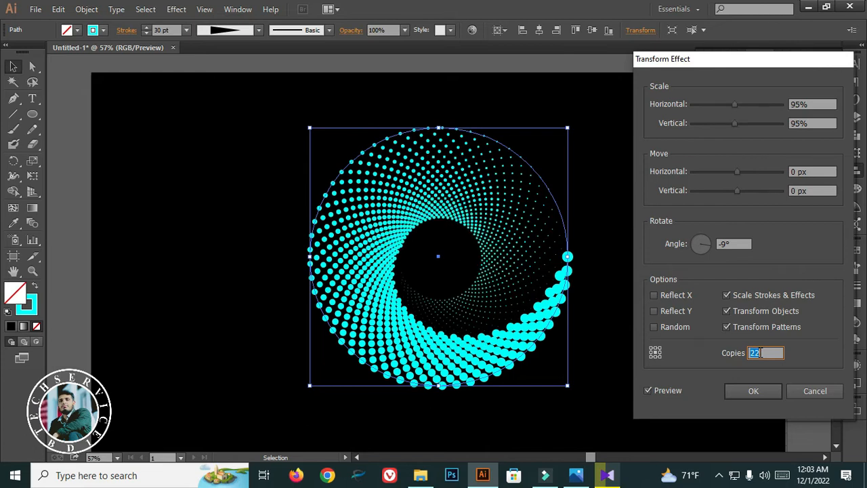
{"action": "key", "text": "Up"}
{"action": "key", "text": "Up"}
{"action": "key", "text": "Up"}
{"action": "key", "text": "Up"}
{"action": "key", "text": "Up"}
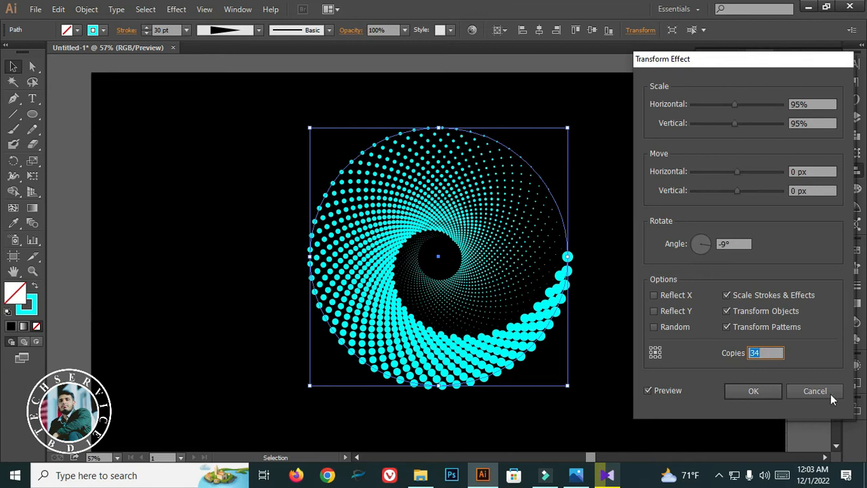
{"action": "key", "text": "Up"}
{"action": "key", "text": "Up"}
{"action": "key", "text": "Up"}
{"action": "key", "text": "Up"}
{"action": "key", "text": "Up"}
{"action": "key", "text": "Up"}
{"action": "key", "text": "Up"}
{"action": "key", "text": "Up"}
{"action": "key", "text": "Up"}
{"action": "key", "text": "Up"}
{"action": "key", "text": "Up"}
{"action": "key", "text": "Up"}
{"action": "key", "text": "Up"}
{"action": "key", "text": "Up"}
{"action": "key", "text": "Up"}
{"action": "key", "text": "Up"}
{"action": "key", "text": "Up"}
{"action": "key", "text": "Up"}
{"action": "key", "text": "Up"}
{"action": "key", "text": "Up"}
{"action": "type", "text": "60"}
{"action": "key", "text": "Up"}
{"action": "key", "text": "Down"}
{"action": "left_click", "coordinate": [753, 391]}
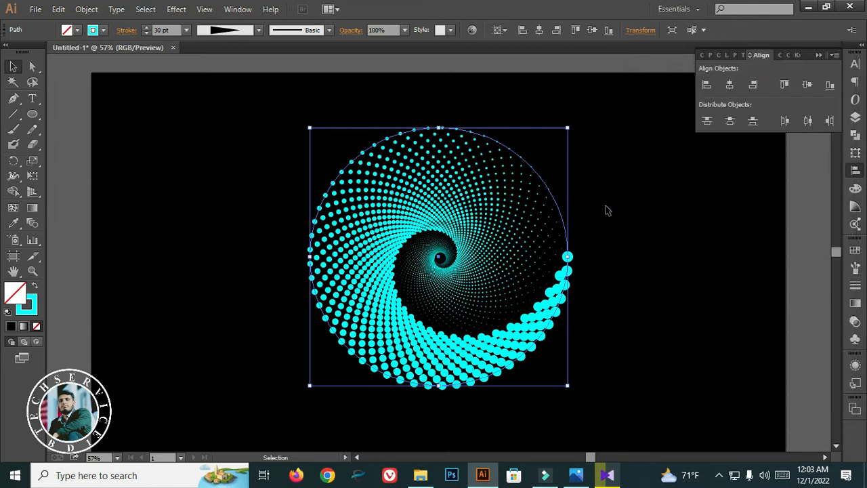
{"action": "left_click", "coordinate": [630, 201]}
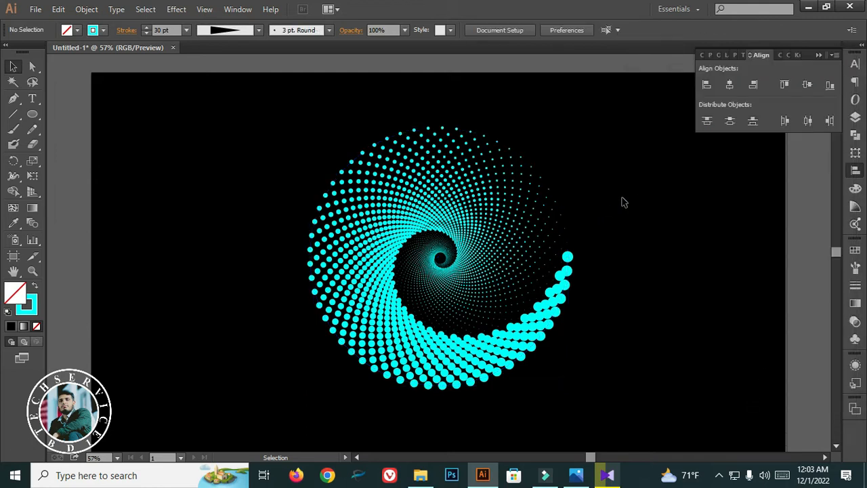
Step: Try different gaps such as 47 pt on the spiral's dashed stroke and settle on 35 pt
{"action": "left_click", "coordinate": [434, 187]}
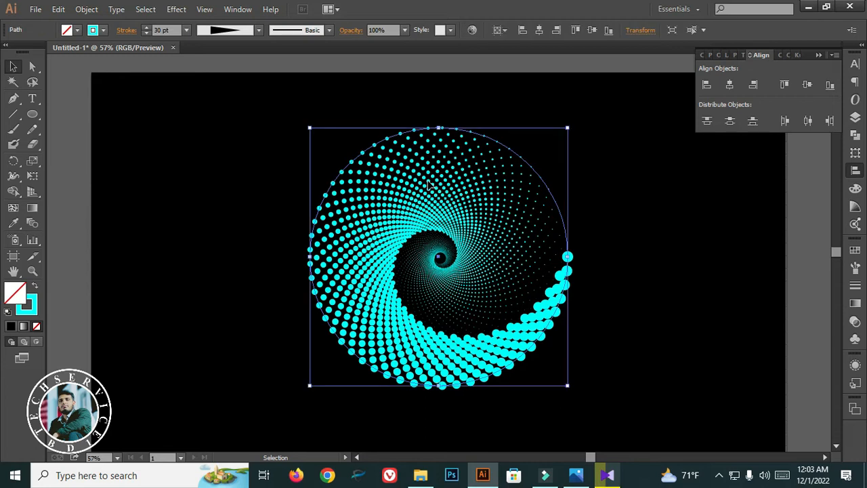
{"action": "left_click", "coordinate": [125, 30]}
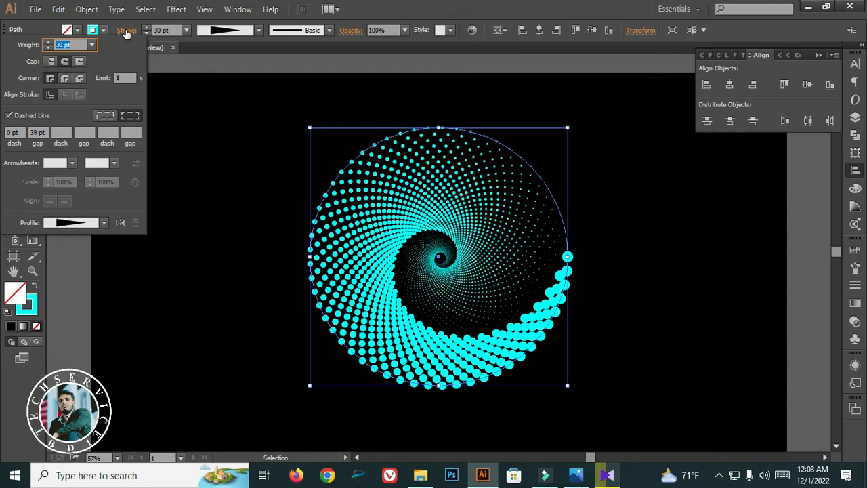
{"action": "left_click", "coordinate": [39, 132]}
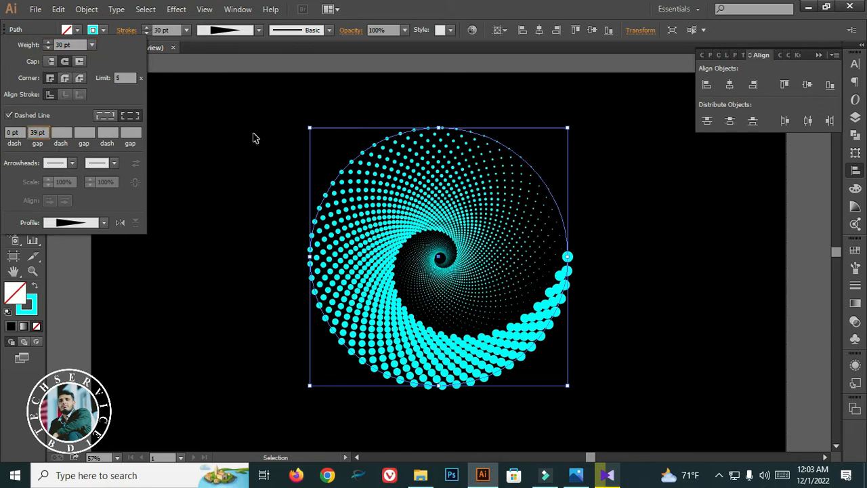
{"action": "key", "text": "Down"}
{"action": "key", "text": "Down"}
{"action": "key", "text": "Down"}
{"action": "key", "text": "Down"}
{"action": "key", "text": "Down"}
{"action": "key", "text": "Down"}
{"action": "key", "text": "Down"}
{"action": "key", "text": "Down"}
{"action": "key", "text": "Down"}
{"action": "key", "text": "Down"}
{"action": "key", "text": "Up"}
{"action": "key", "text": "Up"}
{"action": "key", "text": "Up"}
{"action": "key", "text": "Up"}
{"action": "key", "text": "Up"}
{"action": "key", "text": "Up"}
{"action": "key", "text": "Up"}
{"action": "key", "text": "Up"}
{"action": "key", "text": "Up"}
{"action": "key", "text": "Up"}
{"action": "key", "text": "Up"}
{"action": "key", "text": "Up"}
{"action": "key", "text": "Up"}
{"action": "key", "text": "Up"}
{"action": "key", "text": "Up"}
{"action": "key", "text": "Up"}
{"action": "key", "text": "Up"}
{"action": "key", "text": "Up"}
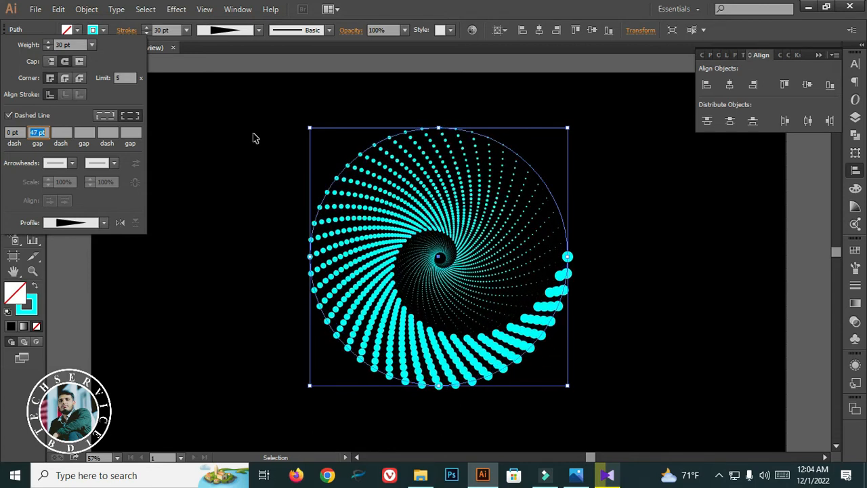
{"action": "key", "text": "Up"}
{"action": "key", "text": "Up"}
{"action": "key", "text": "Up"}
{"action": "key", "text": "Up"}
{"action": "key", "text": "Up"}
{"action": "key", "text": "Up"}
{"action": "key", "text": "Up"}
{"action": "key", "text": "Up"}
{"action": "key", "text": "Up"}
{"action": "key", "text": "Up"}
{"action": "key", "text": "Up"}
{"action": "key", "text": "Up"}
{"action": "key", "text": "Up"}
{"action": "key", "text": "Down"}
{"action": "key", "text": "Down"}
{"action": "key", "text": "Down"}
{"action": "key", "text": "Down"}
{"action": "key", "text": "Down"}
{"action": "key", "text": "Down"}
{"action": "key", "text": "Down"}
{"action": "key", "text": "Down"}
{"action": "key", "text": "Down"}
{"action": "key", "text": "Down"}
{"action": "key", "text": "Down"}
{"action": "key", "text": "Down"}
{"action": "key", "text": "Down"}
{"action": "key", "text": "Down"}
{"action": "key", "text": "Down"}
{"action": "key", "text": "Down"}
{"action": "key", "text": "Down"}
{"action": "key", "text": "Down"}
{"action": "key", "text": "Down"}
{"action": "key", "text": "Down"}
{"action": "key", "text": "Down"}
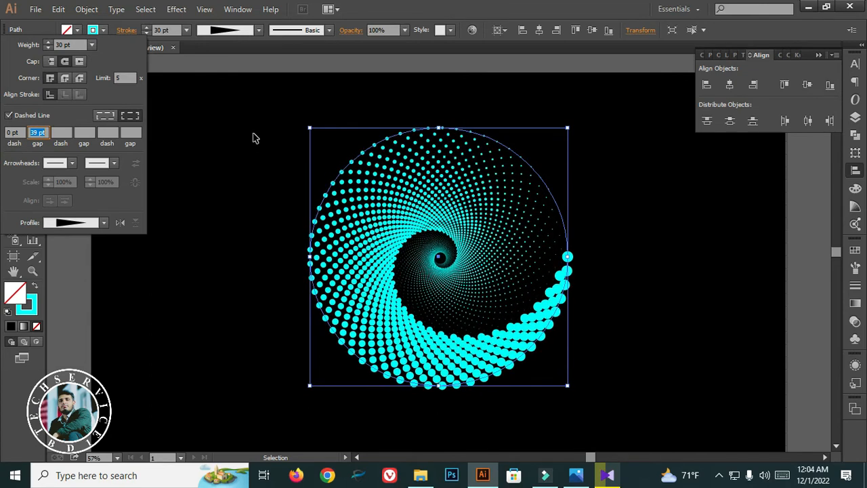
{"action": "key", "text": "Up"}
{"action": "key", "text": "Up"}
{"action": "key", "text": "Up"}
{"action": "key", "text": "Down"}
{"action": "key", "text": "Down"}
{"action": "key", "text": "Down"}
{"action": "key", "text": "Down"}
{"action": "key", "text": "Down"}
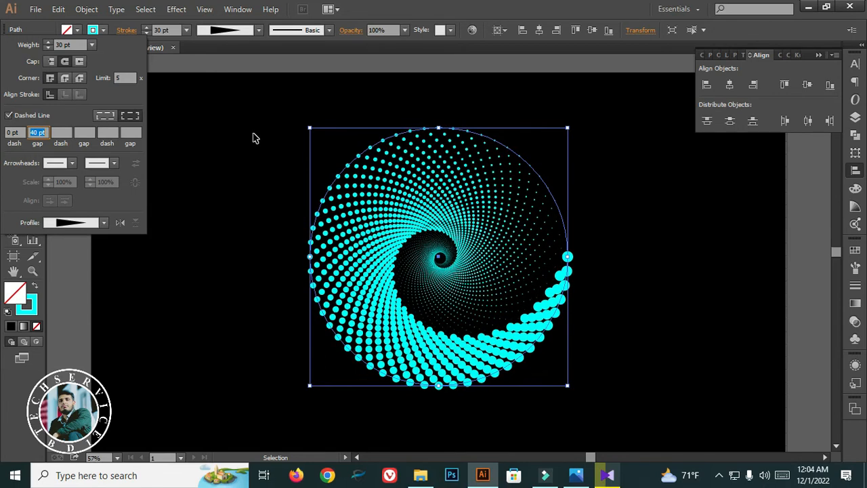
{"action": "key", "text": "Down"}
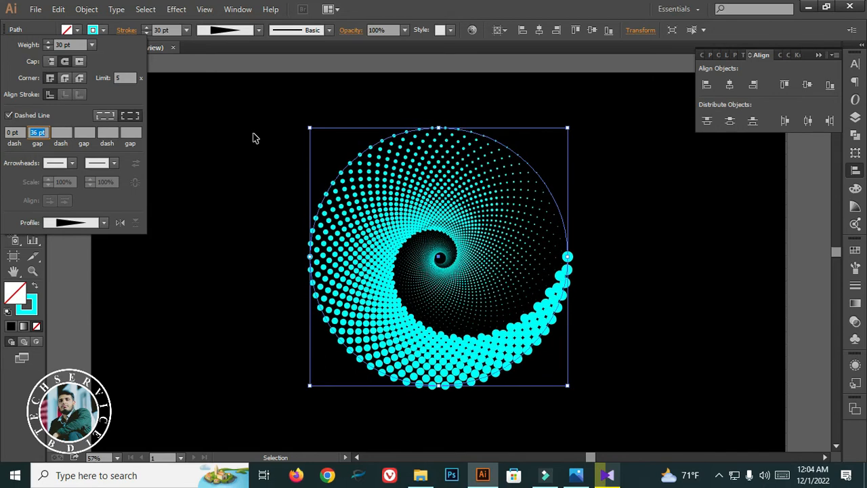
{"action": "key", "text": "Down"}
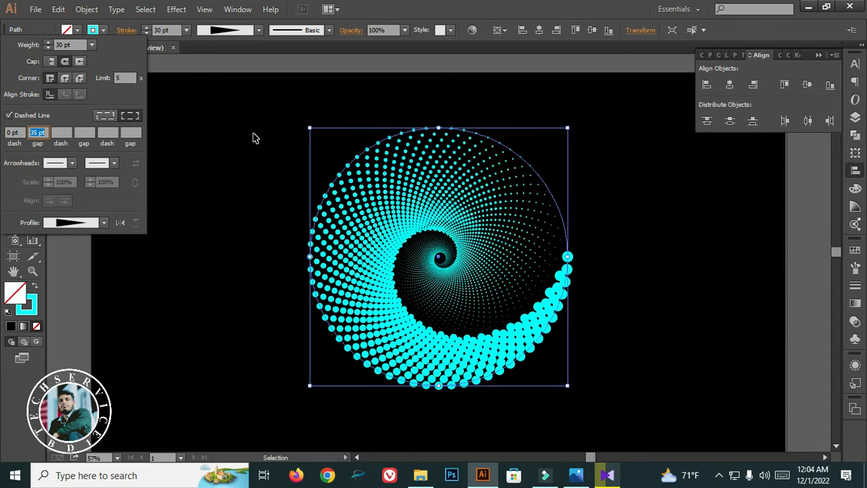
{"action": "left_click", "coordinate": [637, 128]}
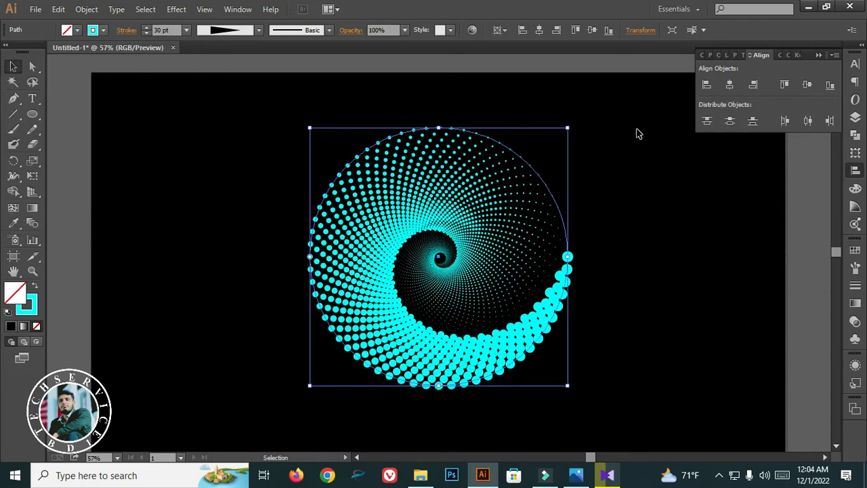
{"action": "key", "text": "Return"}
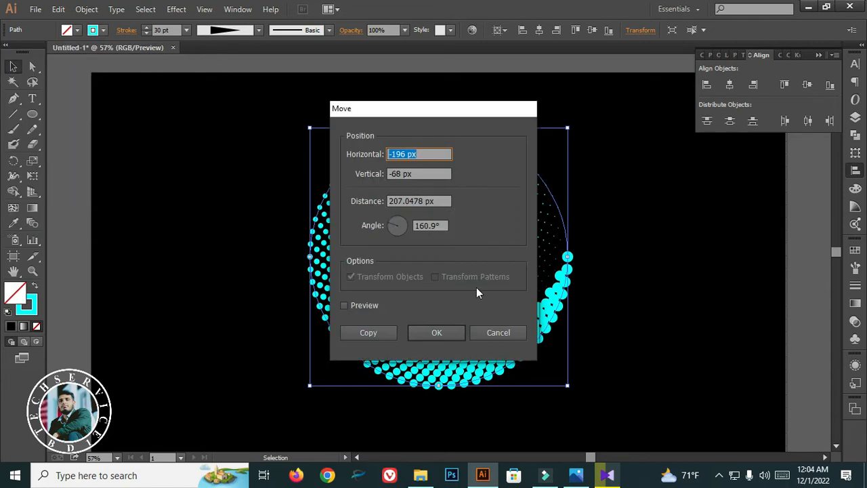
{"action": "left_click", "coordinate": [491, 334]}
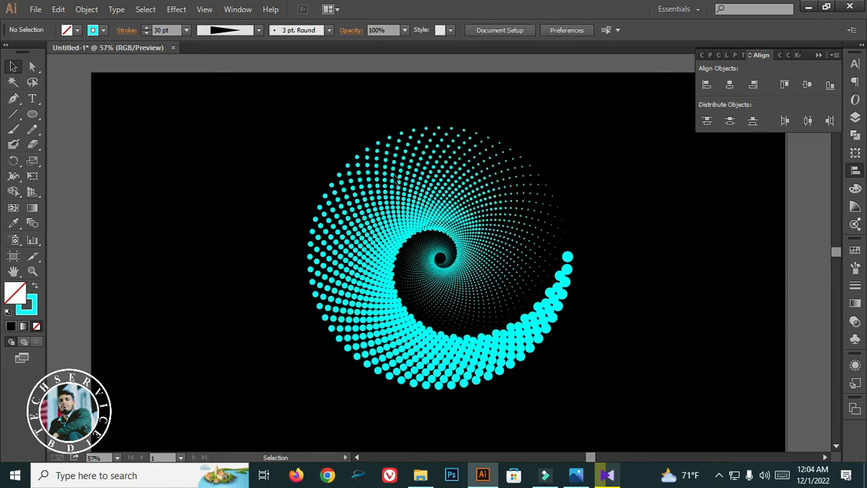
Step: Select the cyan spiral, try thinner stroke weights down to 15 pt, settle on 24 pt and deselect it
{"action": "left_click", "coordinate": [490, 237]}
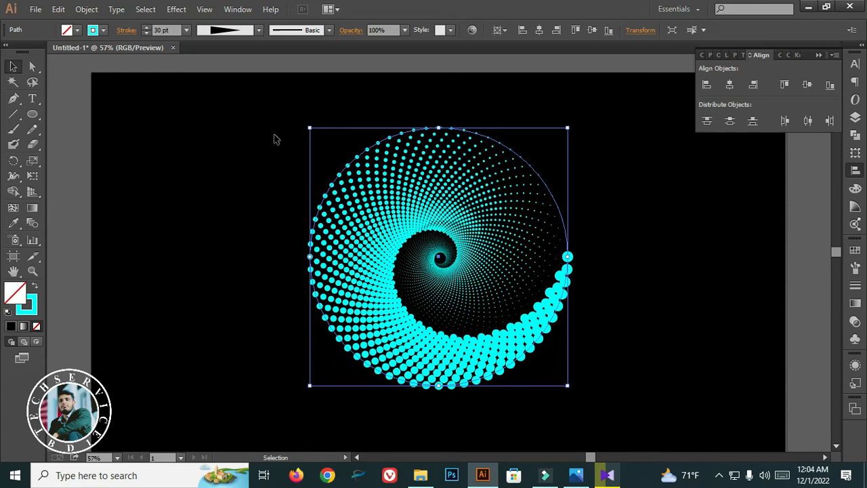
{"action": "left_click", "coordinate": [147, 34]}
{"action": "left_click", "coordinate": [146, 34]}
{"action": "left_click", "coordinate": [147, 34]}
{"action": "left_click", "coordinate": [146, 34]}
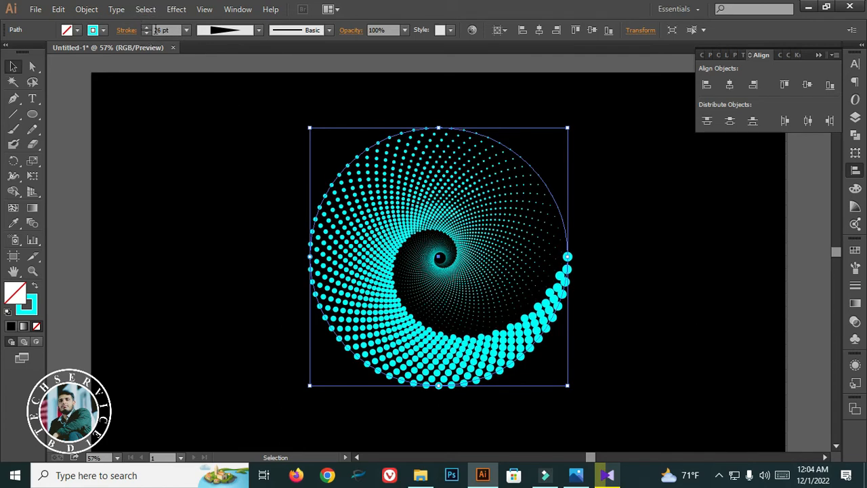
{"action": "left_click", "coordinate": [147, 34]}
{"action": "left_click", "coordinate": [146, 33]}
{"action": "left_click", "coordinate": [146, 33]}
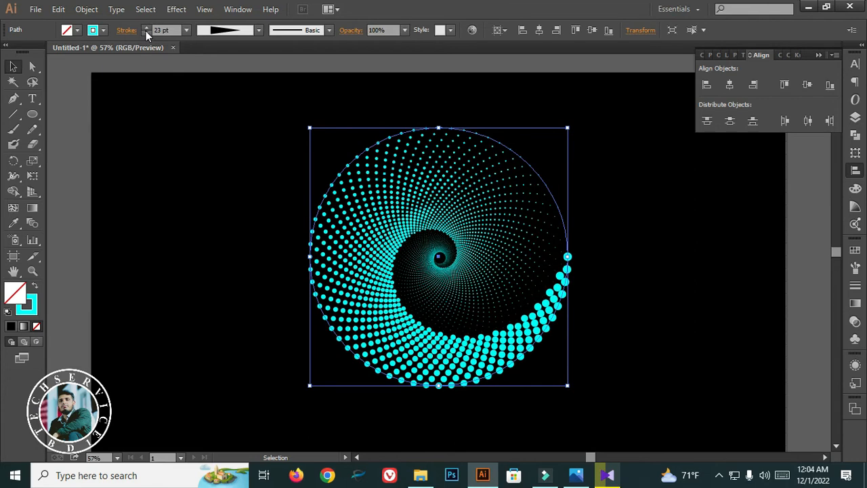
{"action": "left_click", "coordinate": [147, 34]}
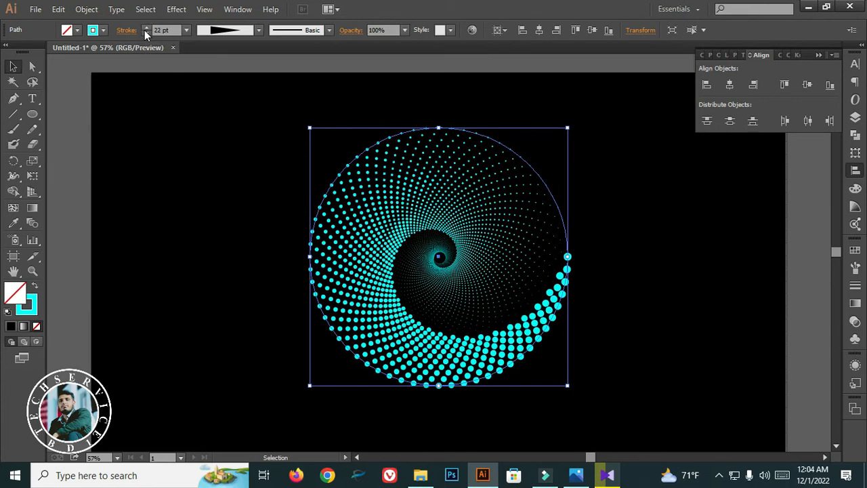
{"action": "left_click", "coordinate": [147, 32]}
{"action": "left_click", "coordinate": [148, 33]}
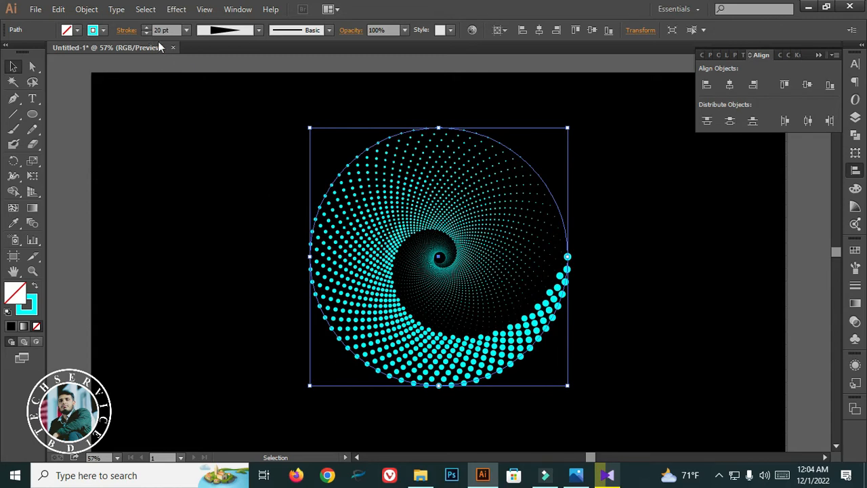
{"action": "left_click", "coordinate": [146, 34]}
{"action": "left_click", "coordinate": [146, 34]}
{"action": "left_click", "coordinate": [147, 34]}
{"action": "left_click", "coordinate": [146, 34]}
{"action": "left_click", "coordinate": [147, 34]}
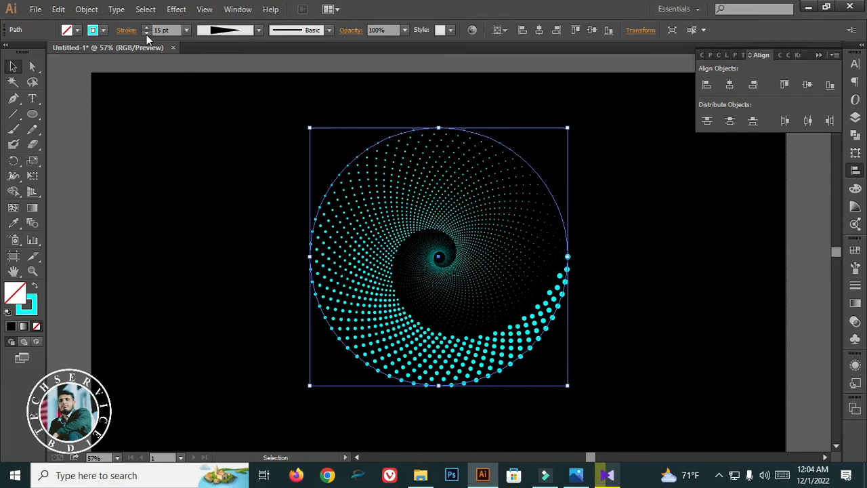
{"action": "left_click", "coordinate": [147, 26]}
{"action": "left_click", "coordinate": [147, 26]}
{"action": "left_click", "coordinate": [147, 26]}
{"action": "left_click", "coordinate": [146, 26]}
{"action": "left_click", "coordinate": [147, 26]}
{"action": "left_click", "coordinate": [146, 27]}
{"action": "left_click", "coordinate": [147, 27]}
{"action": "left_click", "coordinate": [146, 27]}
{"action": "left_click", "coordinate": [147, 26]}
{"action": "left_click", "coordinate": [645, 212]}
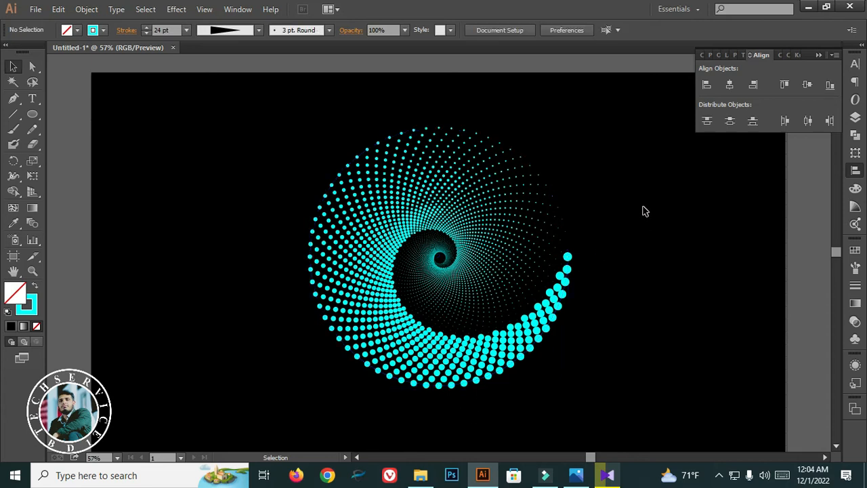
Step: Move the cyan spiral to the left half of the artboard and place a duplicate level with it on the right
{"action": "left_click", "coordinate": [453, 245]}
{"action": "left_click_drag", "start_coordinate": [430, 208], "coordinate": [228, 231]}
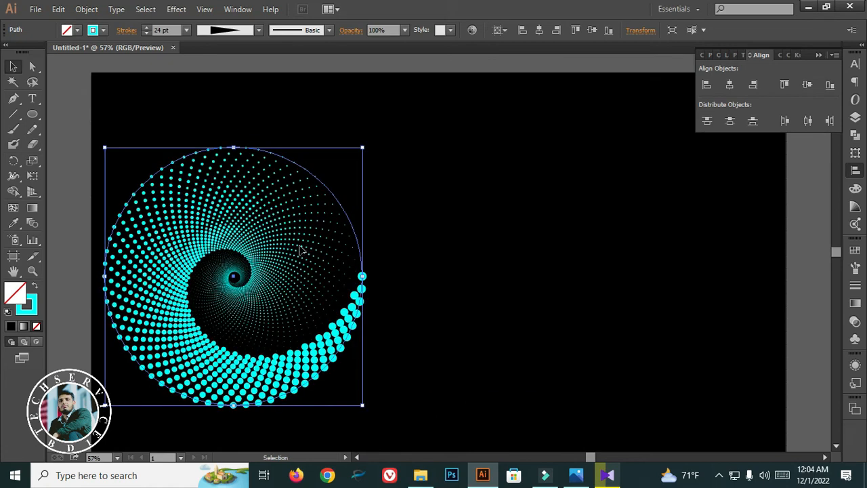
{"action": "left_click_drag", "start_coordinate": [301, 251], "coordinate": [585, 253]}
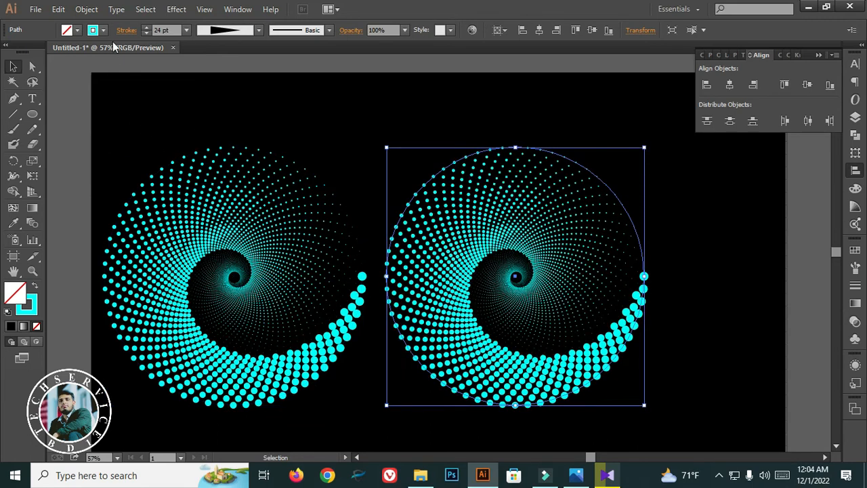
Step: Change the duplicate spiral's stroke colour to magenta
{"action": "left_click", "coordinate": [95, 29]}
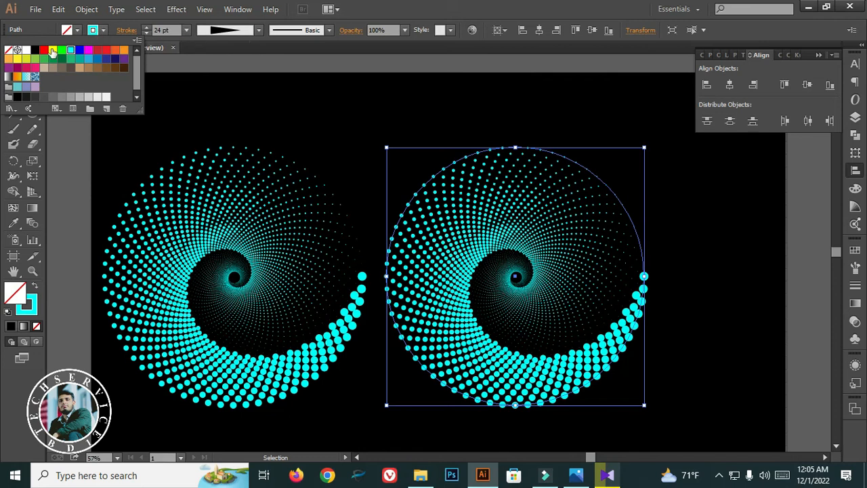
{"action": "left_click", "coordinate": [88, 51]}
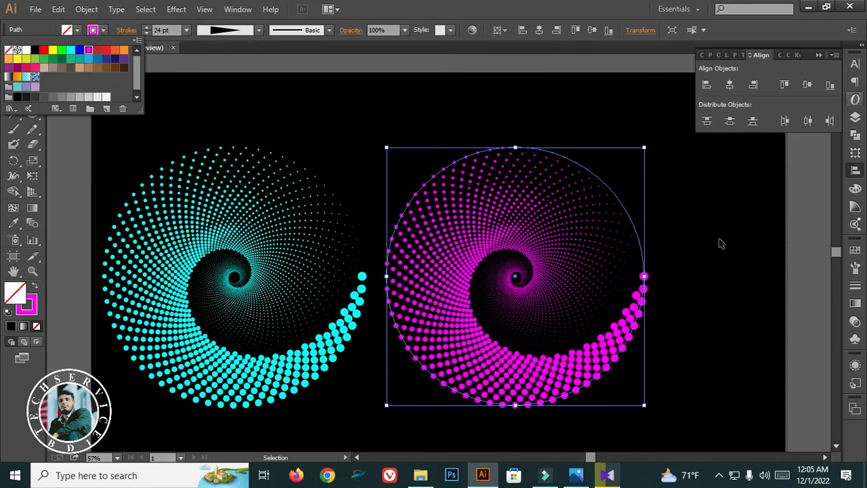
{"action": "left_click", "coordinate": [283, 116]}
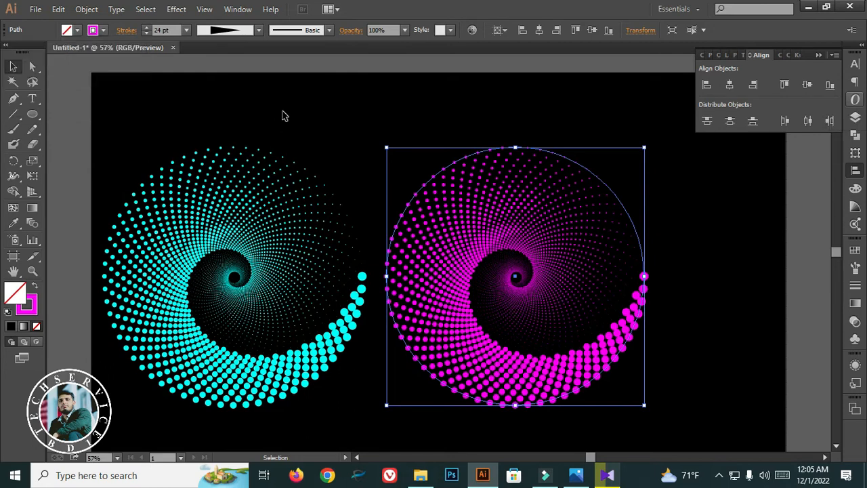
Step: Try a linear white-to-black gradient fill on the magenta spiral and undo it
{"action": "left_click", "coordinate": [24, 327]}
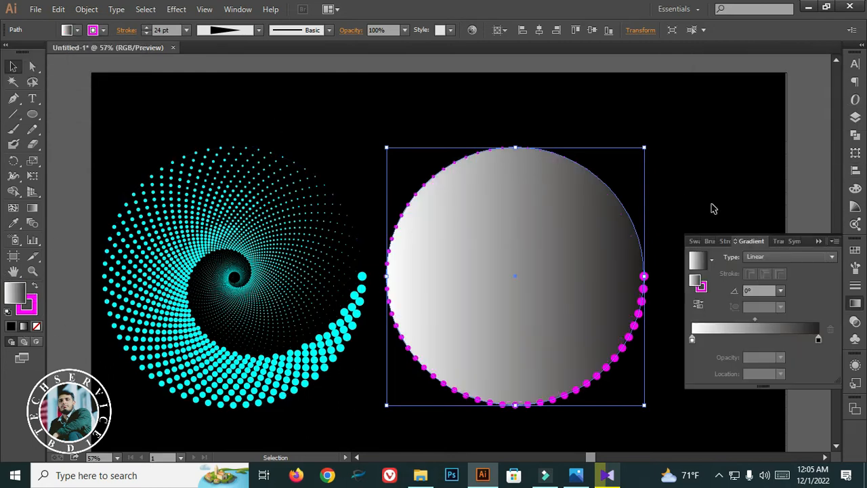
{"action": "mouse_move", "coordinate": [692, 342]}
{"action": "left_mouse_down"}
{"action": "mouse_move", "coordinate": [720, 344]}
{"action": "mouse_move", "coordinate": [693, 344]}
{"action": "left_mouse_up"}
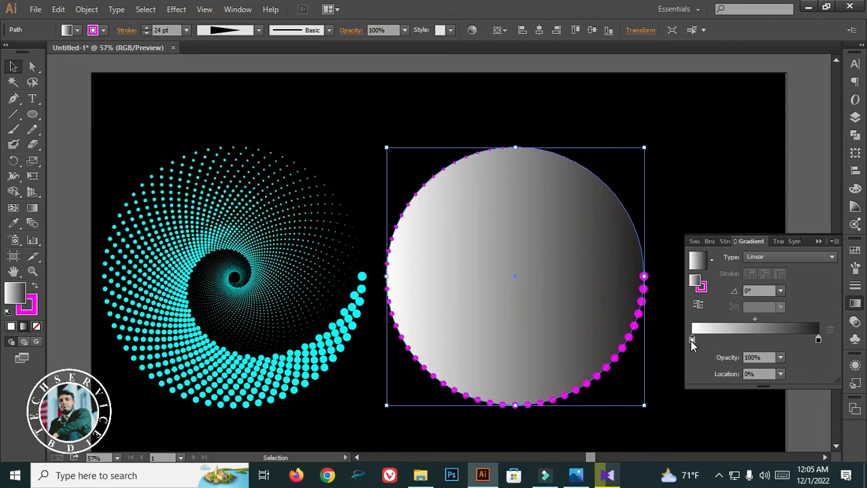
{"action": "double_click", "coordinate": [691, 342]}
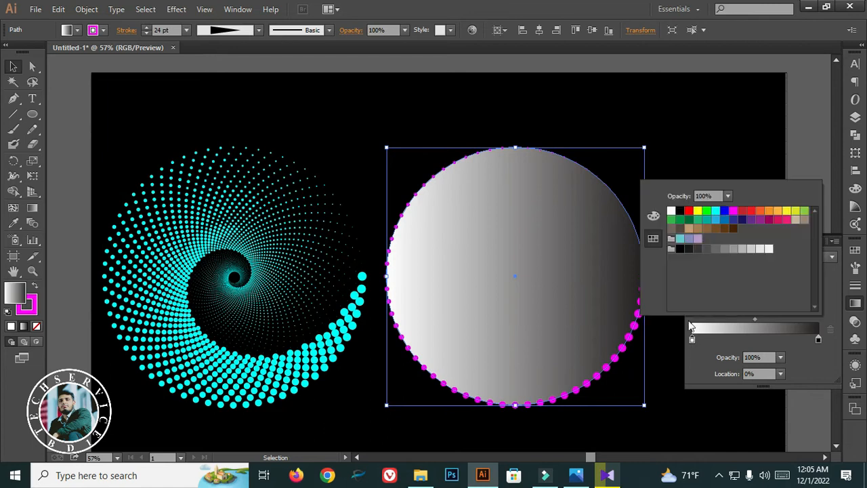
{"action": "left_click", "coordinate": [669, 130]}
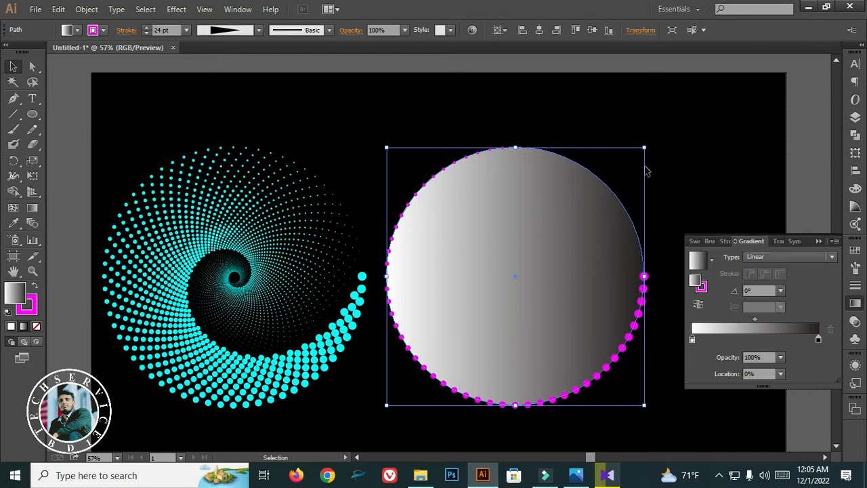
{"action": "key", "text": "a"}
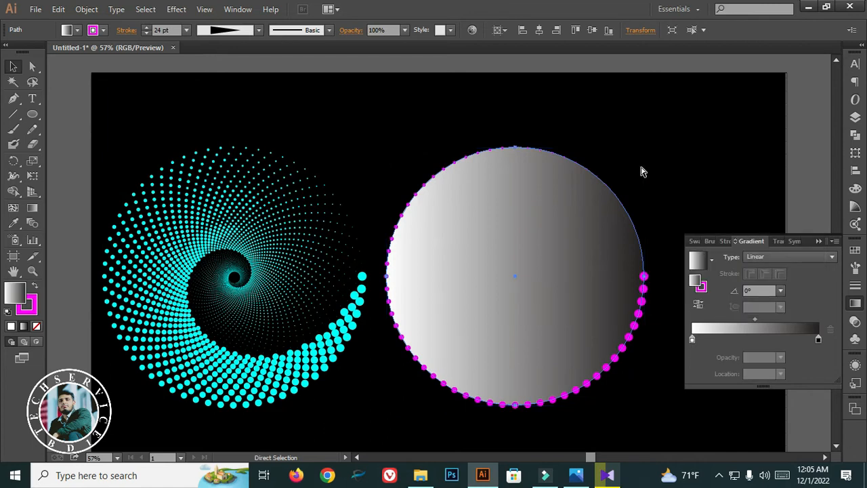
{"action": "key", "text": "ctrl+7"}
Step: Select the magenta spiral with the Selection tool and group it
{"action": "key", "text": "v"}
{"action": "left_click_drag", "start_coordinate": [708, 122], "coordinate": [477, 350]}
{"action": "left_click_drag", "start_coordinate": [392, 121], "coordinate": [607, 407]}
{"action": "right_click", "coordinate": [550, 236]}
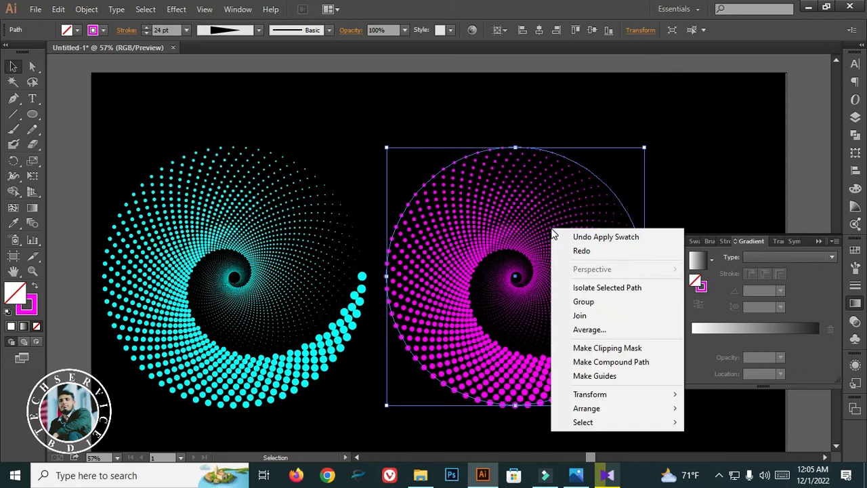
{"action": "left_click", "coordinate": [604, 302]}
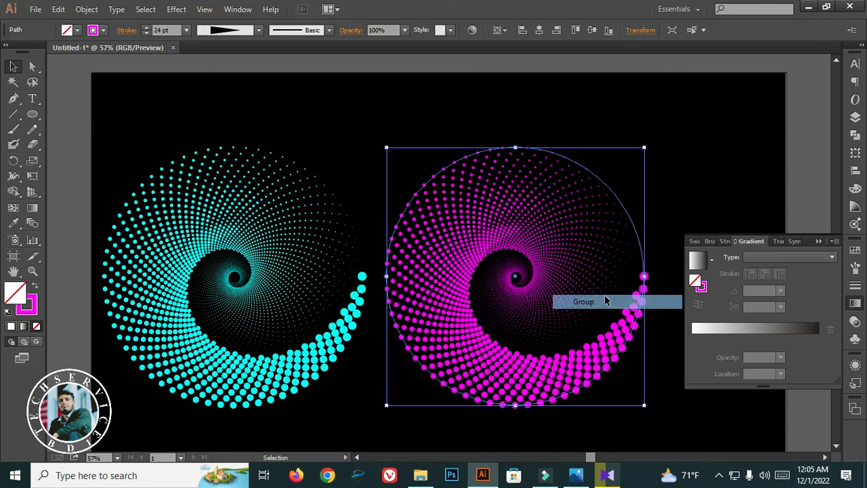
Step: Expand the appearance of the grouped magenta spiral
{"action": "right_click", "coordinate": [509, 183]}
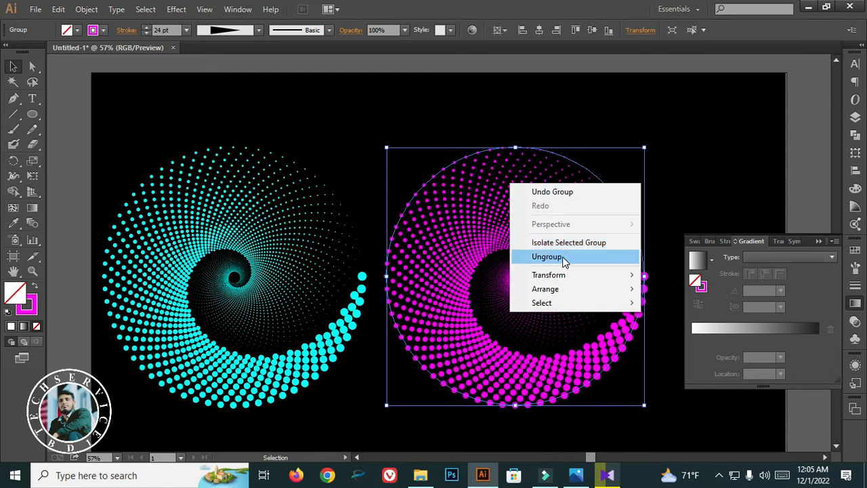
{"action": "left_click", "coordinate": [144, 9]}
{"action": "left_click", "coordinate": [145, 8]}
{"action": "left_click", "coordinate": [87, 10]}
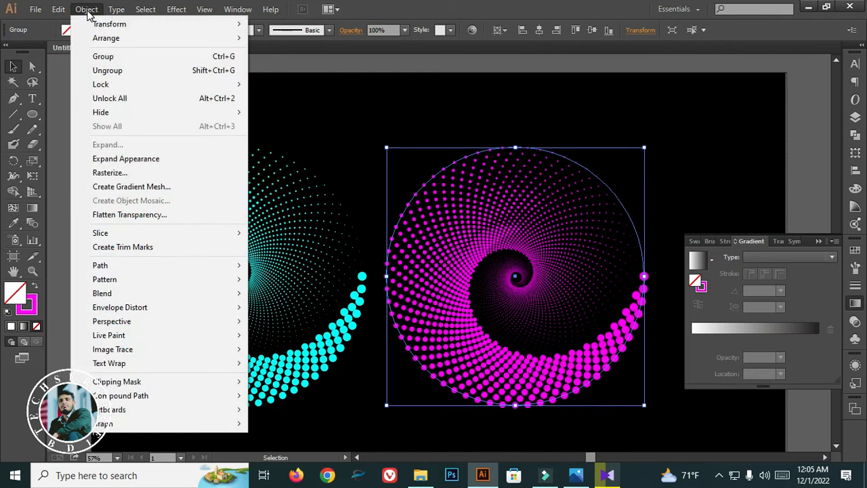
{"action": "left_click", "coordinate": [141, 161]}
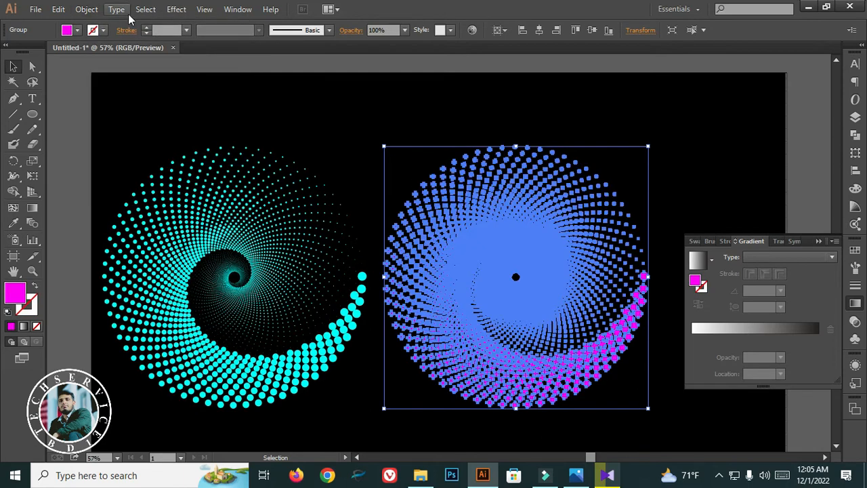
Step: Ungroup the expanded magenta spiral repeatedly and run Expand on it between the ungroupings
{"action": "right_click", "coordinate": [481, 195]}
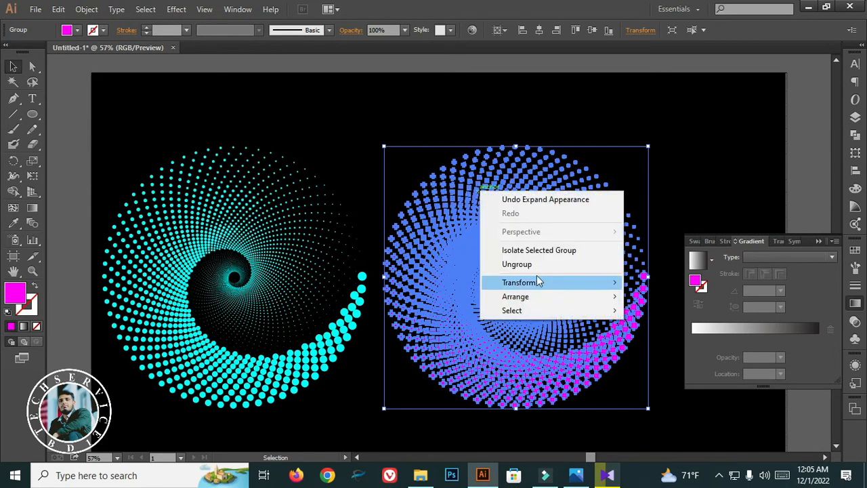
{"action": "left_click", "coordinate": [531, 265]}
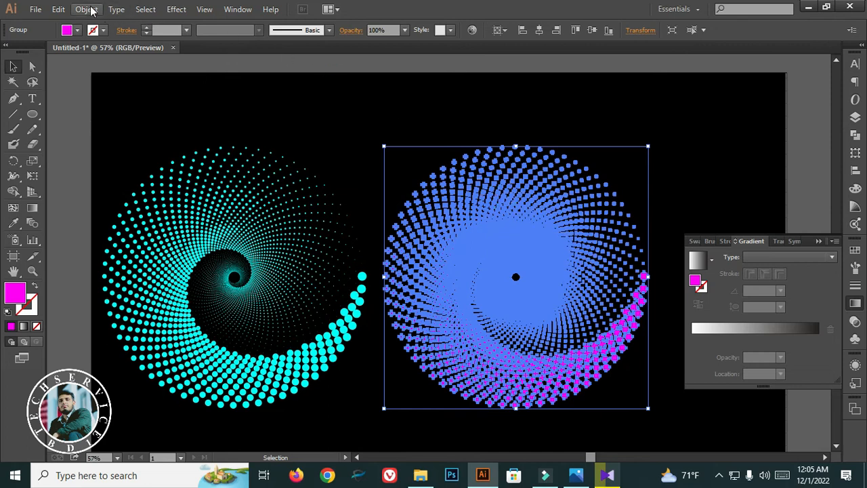
{"action": "left_click", "coordinate": [87, 9]}
{"action": "left_click", "coordinate": [128, 146]}
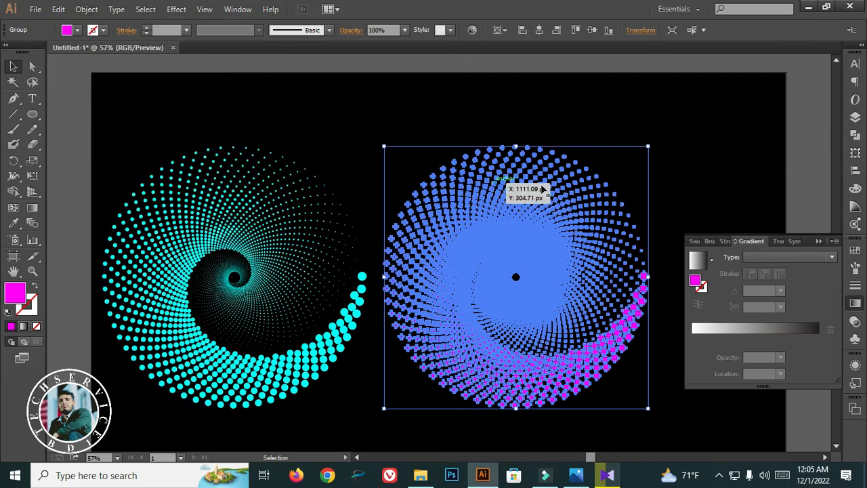
{"action": "right_click", "coordinate": [551, 184]}
{"action": "left_click", "coordinate": [600, 263]}
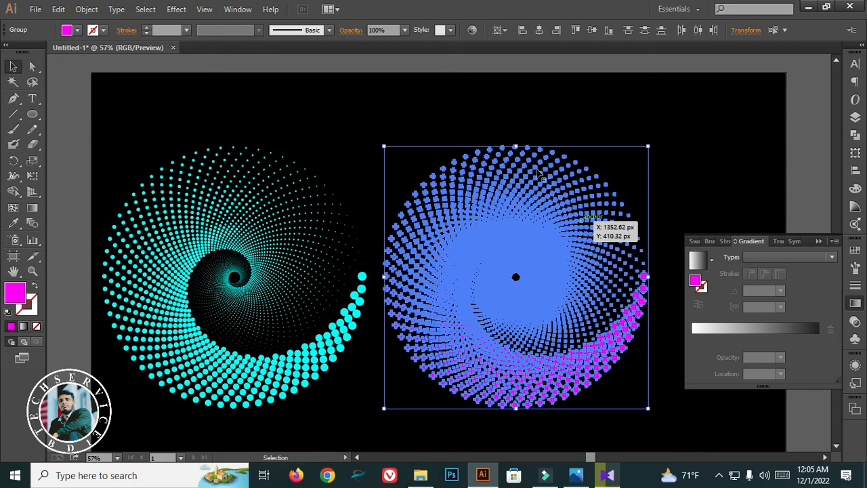
Step: Reselect all parts of the ungrouped magenta spiral, run Expand on them and deselect the artwork
{"action": "left_click", "coordinate": [559, 131]}
{"action": "left_click_drag", "start_coordinate": [466, 125], "coordinate": [639, 424]}
{"action": "right_click", "coordinate": [552, 264]}
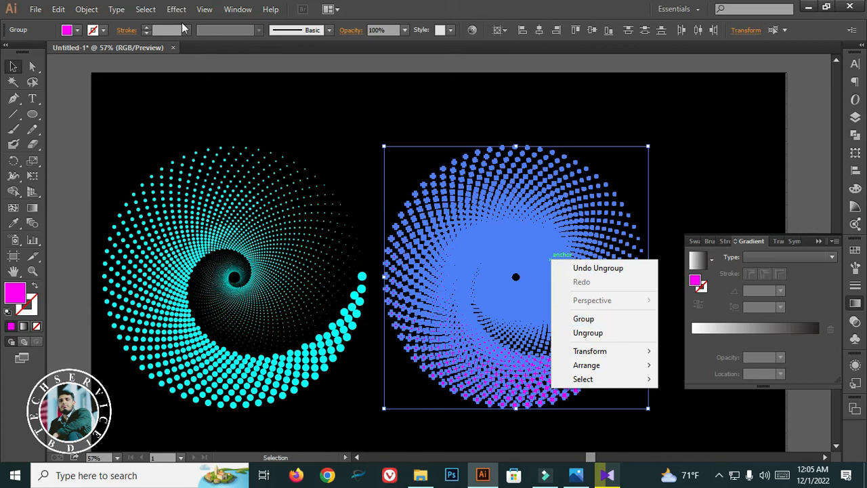
{"action": "left_click", "coordinate": [438, 187]}
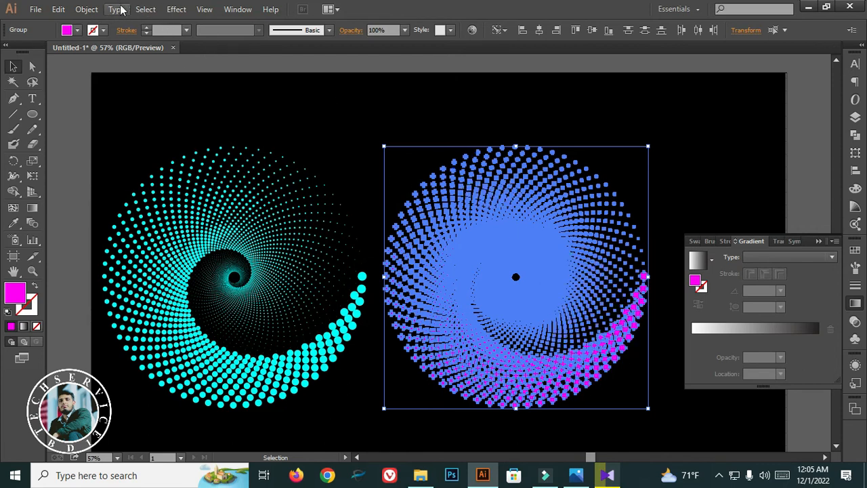
{"action": "left_click", "coordinate": [92, 12]}
{"action": "left_click", "coordinate": [143, 145]}
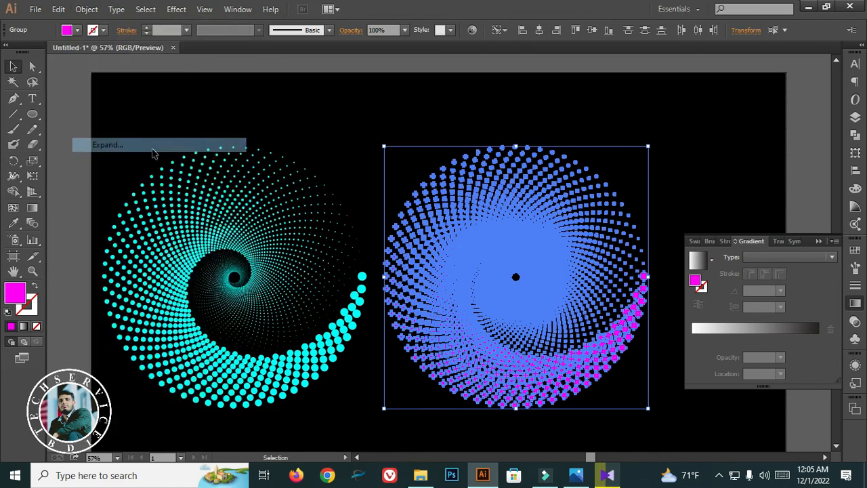
{"action": "right_click", "coordinate": [494, 209]}
{"action": "left_click", "coordinate": [667, 130]}
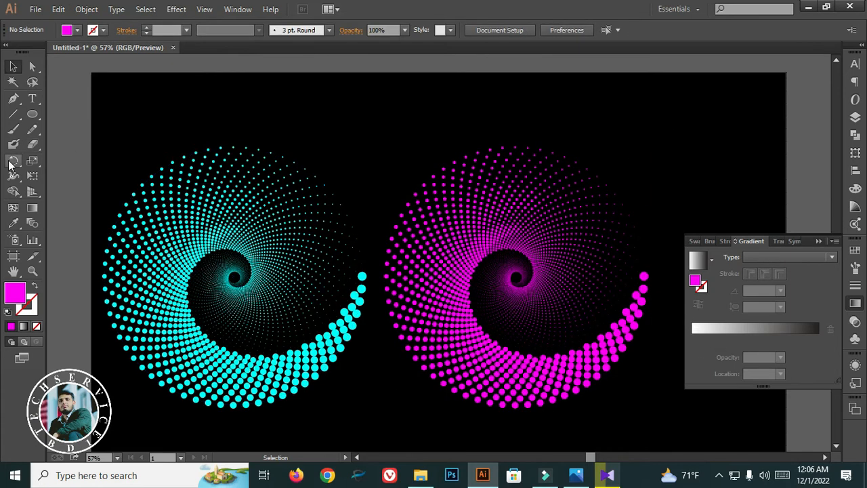
Step: Try the Gradient tool with a linear white-to-black fill while nothing is selected, and return to the Selection tool
{"action": "left_click", "coordinate": [36, 210]}
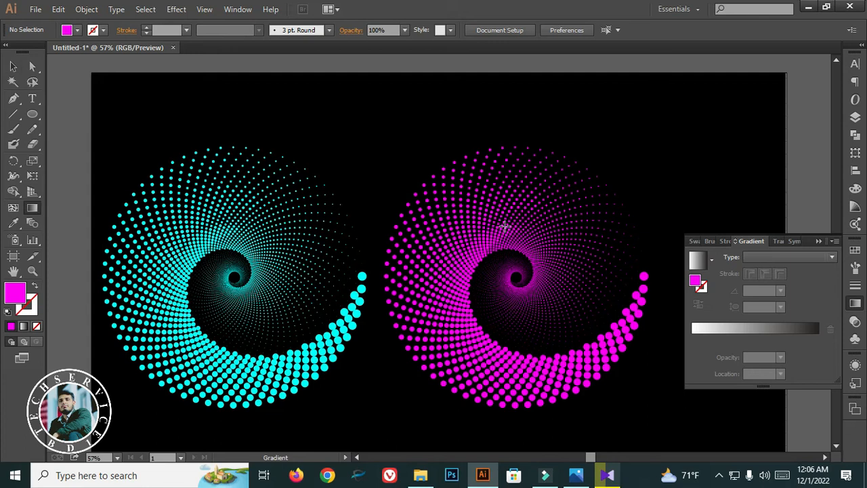
{"action": "left_click", "coordinate": [24, 326]}
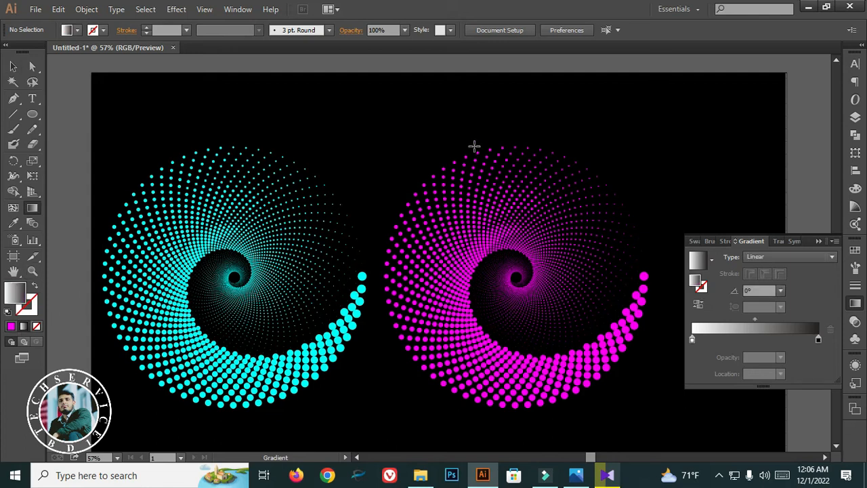
{"action": "left_click", "coordinate": [13, 65]}
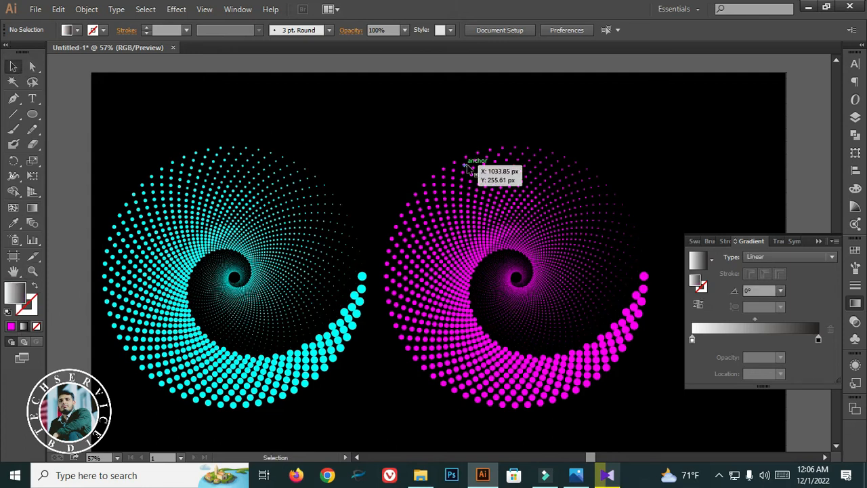
Step: Select all parts of the magenta spiral, regroup them into one group and select that group
{"action": "left_click", "coordinate": [520, 195]}
{"action": "left_click_drag", "start_coordinate": [373, 112], "coordinate": [621, 385]}
{"action": "right_click", "coordinate": [547, 251]}
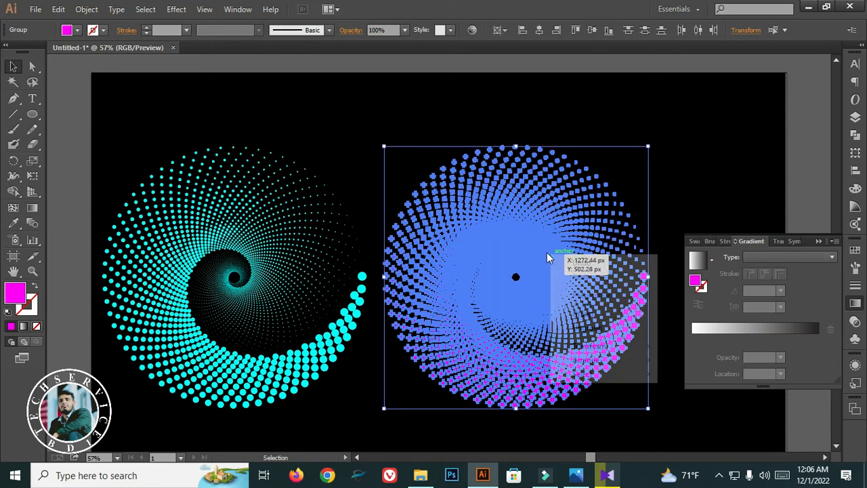
{"action": "left_click", "coordinate": [587, 317]}
{"action": "left_click", "coordinate": [578, 122]}
{"action": "left_click", "coordinate": [493, 182]}
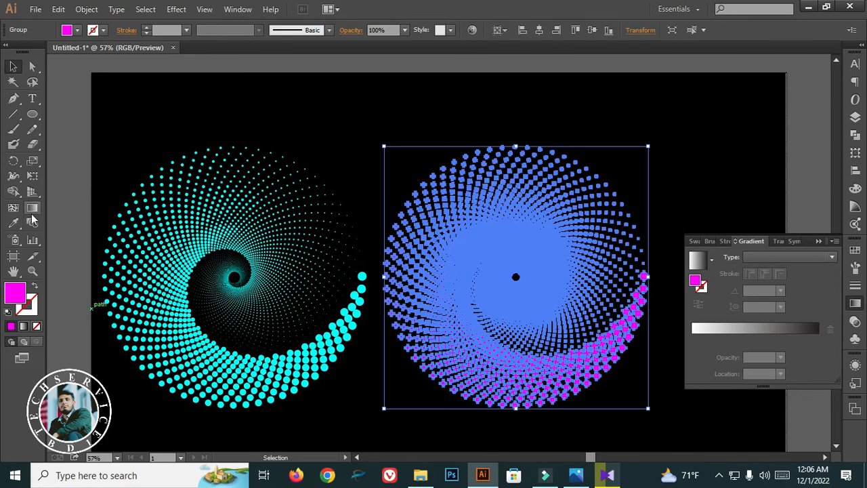
Step: Fill the grouped magenta spiral with a linear gradient and set its starting colour stop to cyan
{"action": "left_click", "coordinate": [24, 326]}
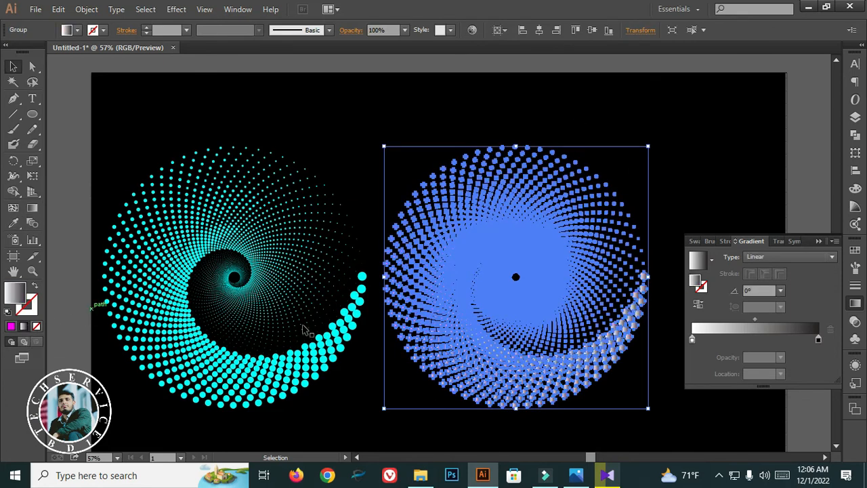
{"action": "double_click", "coordinate": [692, 338]}
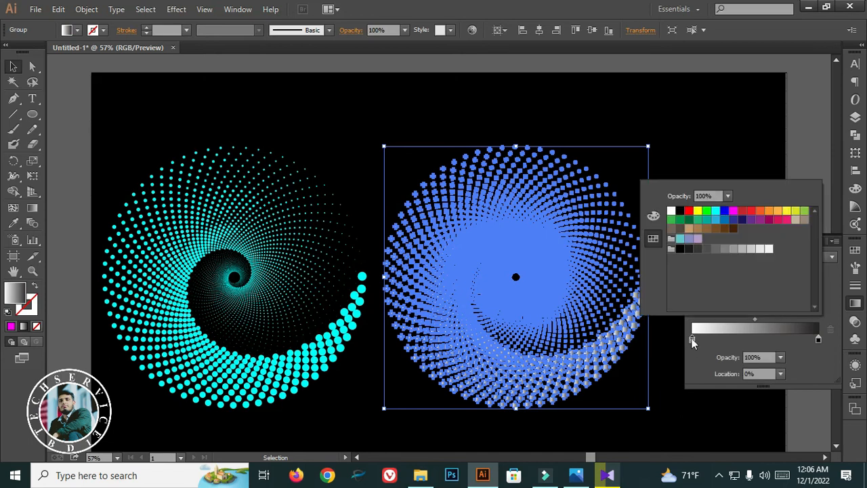
{"action": "left_click", "coordinate": [715, 213]}
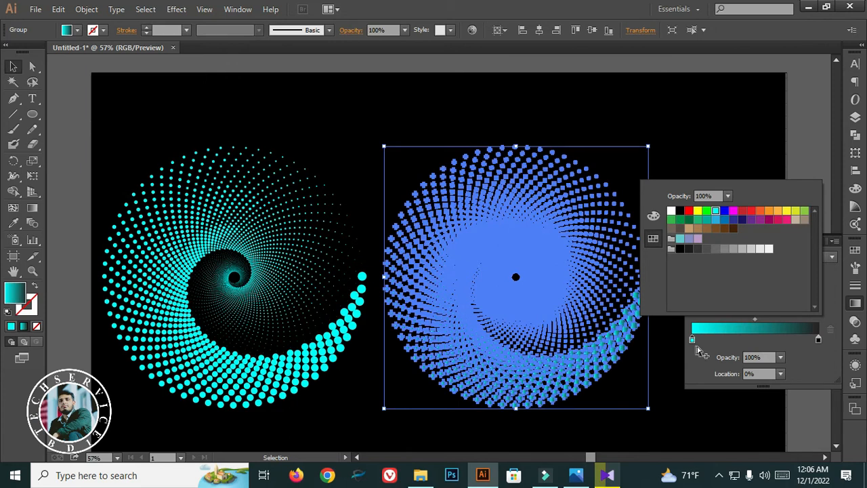
Step: Set the gradient's end colour stop to the pink swatch R=237 G=30 B=121
{"action": "double_click", "coordinate": [818, 339]}
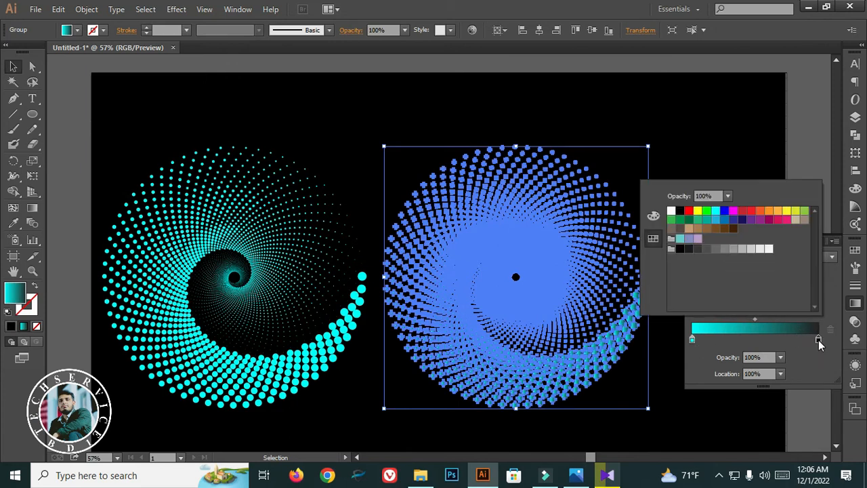
{"action": "left_click", "coordinate": [742, 220]}
{"action": "left_click", "coordinate": [756, 221]}
{"action": "left_click", "coordinate": [769, 221]}
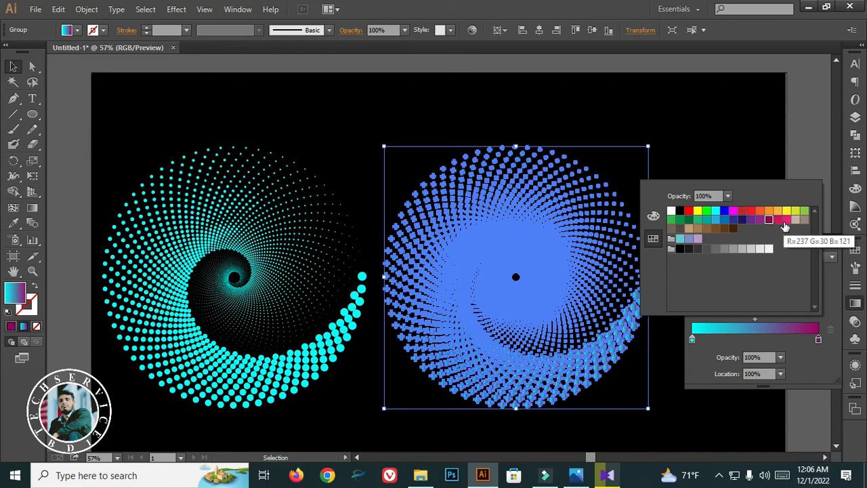
{"action": "left_click", "coordinate": [786, 221]}
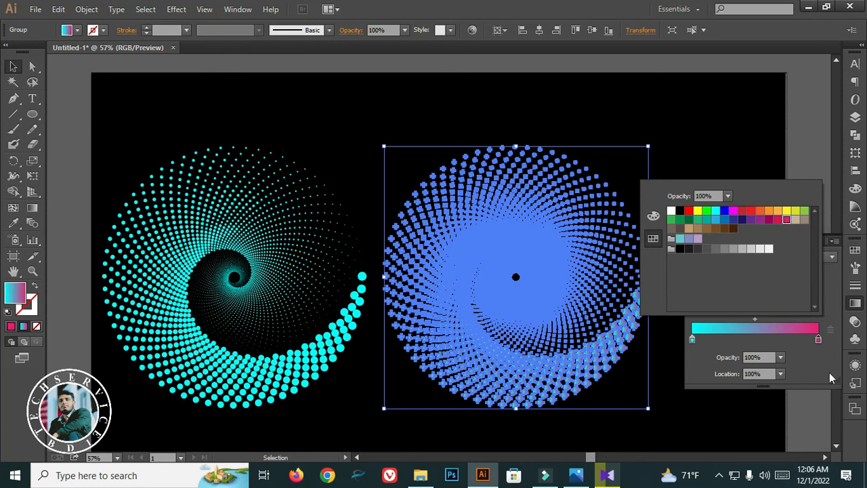
{"action": "left_click", "coordinate": [816, 343]}
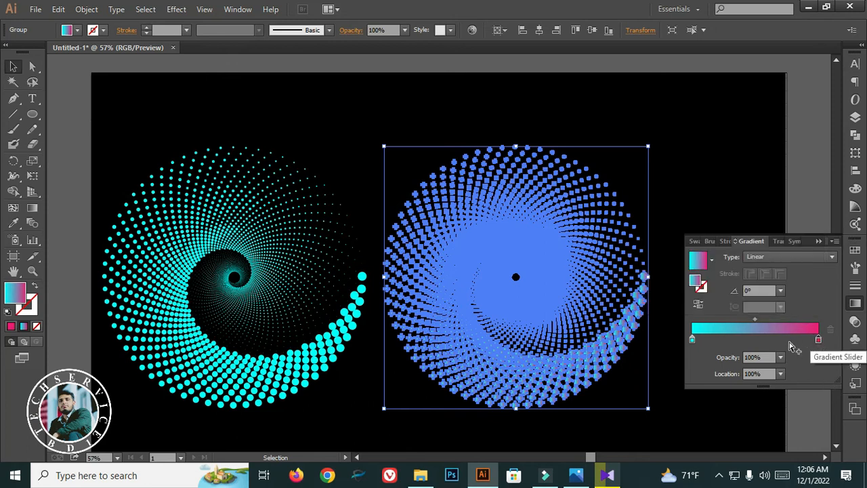
Step: Move the gradient's pink stop to a location of about 65%
{"action": "left_click_drag", "start_coordinate": [819, 343], "coordinate": [776, 351]}
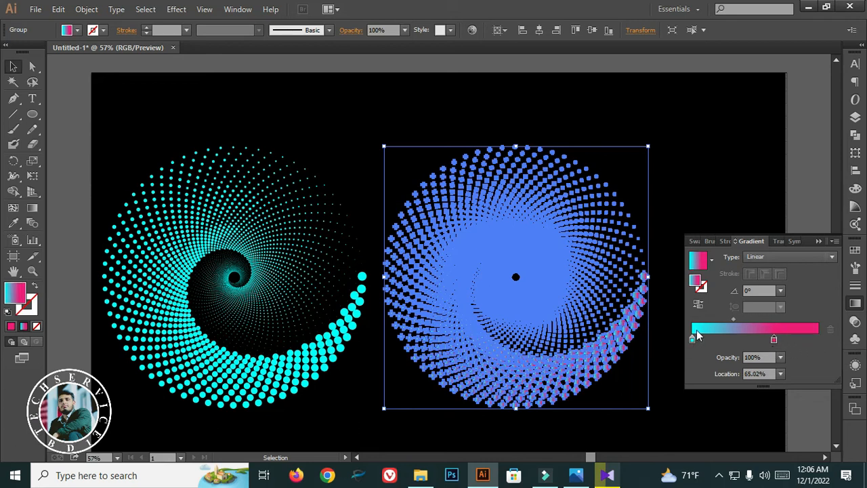
{"action": "key", "text": "Return"}
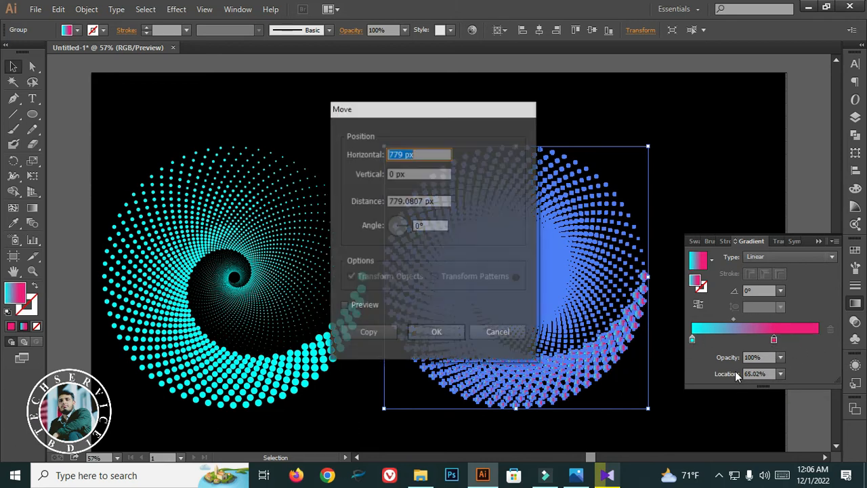
{"action": "left_click", "coordinate": [497, 333]}
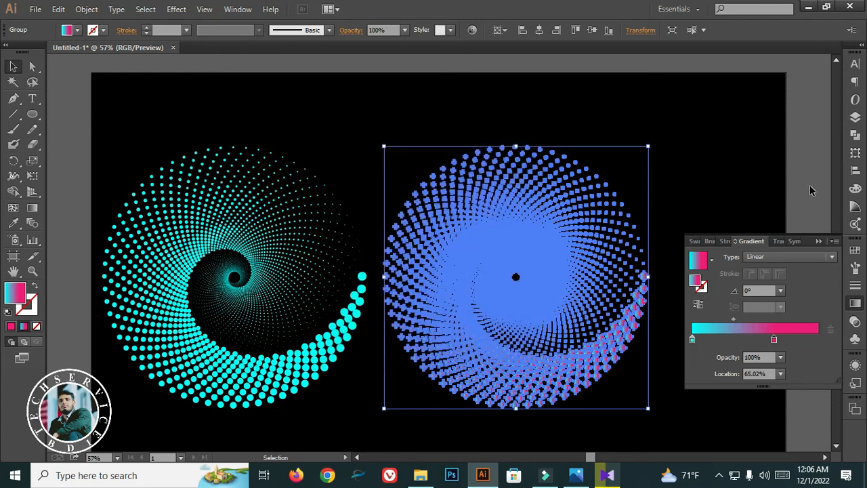
{"action": "left_click", "coordinate": [819, 242]}
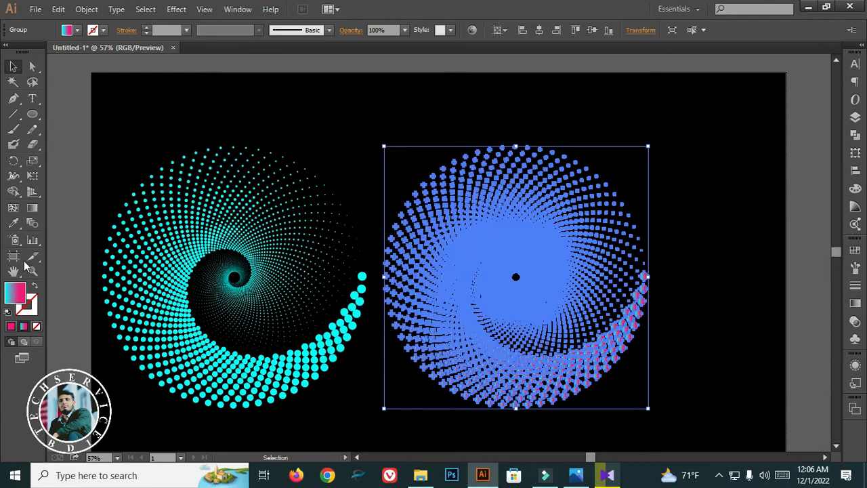
Step: Redirect the gradient with the Gradient tool so it runs from the top to the bottom of the spiral, and deselect it
{"action": "left_click", "coordinate": [32, 208]}
{"action": "left_click_drag", "start_coordinate": [545, 191], "coordinate": [530, 370]}
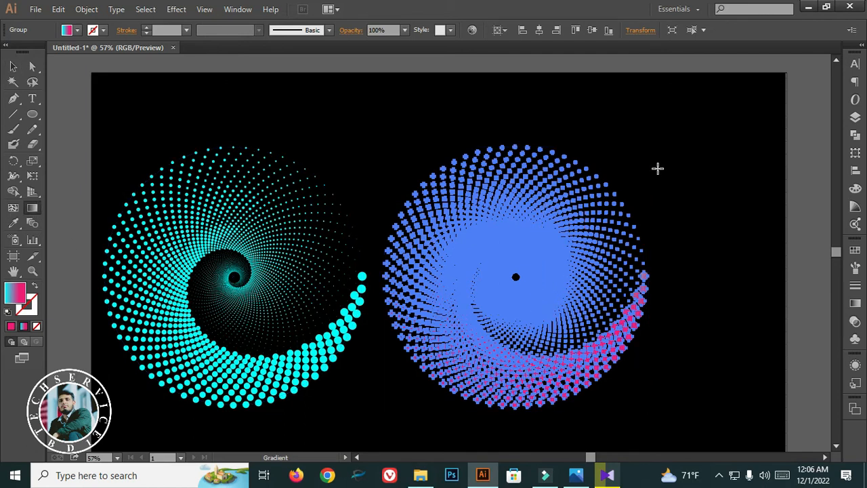
{"action": "left_click", "coordinate": [13, 65]}
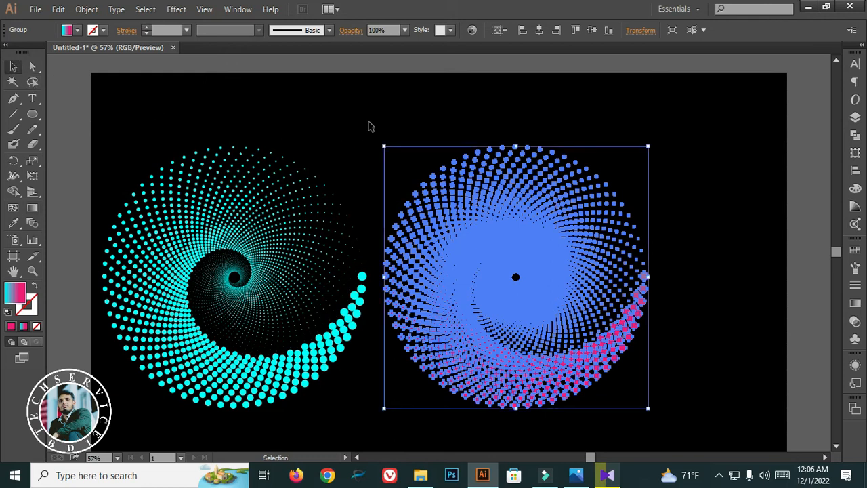
{"action": "left_click", "coordinate": [368, 126]}
{"action": "left_click", "coordinate": [32, 208]}
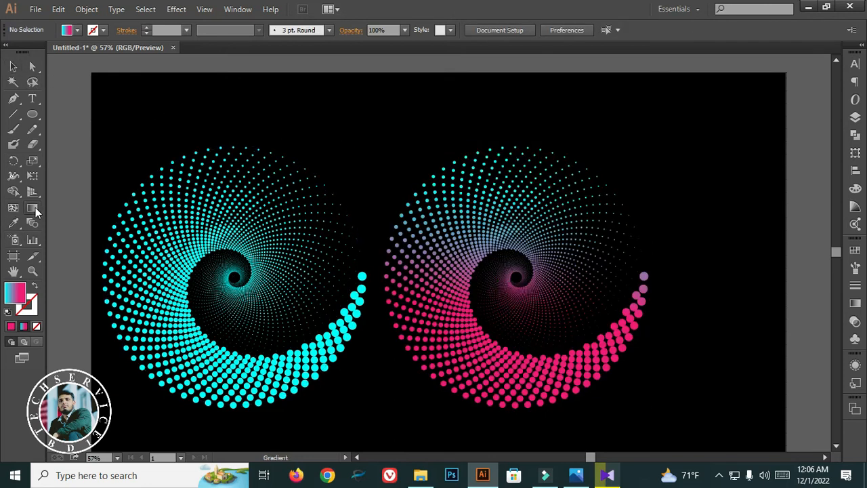
Step: Redirect the spiral's gradient diagonally with the Gradient tool, from cyan at its lower left to pink at its upper right, and deselect it
{"action": "left_click", "coordinate": [12, 66]}
{"action": "left_click", "coordinate": [622, 252]}
{"action": "left_click", "coordinate": [32, 208]}
{"action": "left_click_drag", "start_coordinate": [423, 328], "coordinate": [608, 232]}
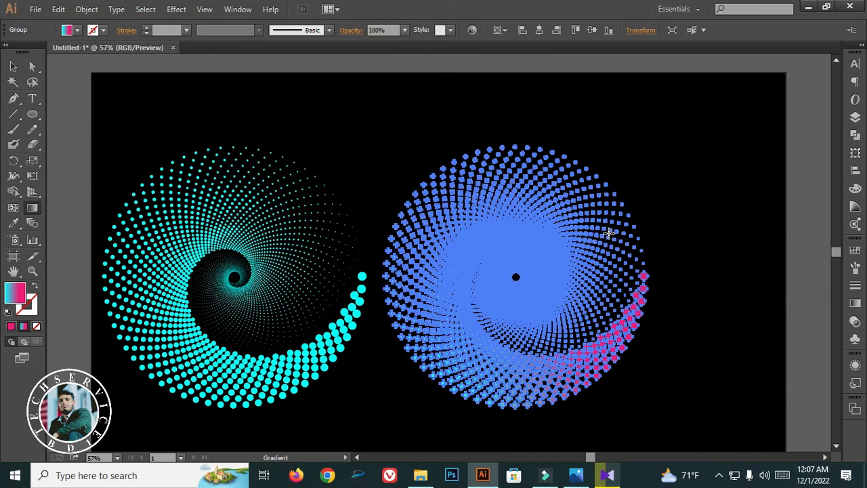
{"action": "left_click", "coordinate": [12, 66]}
{"action": "left_click", "coordinate": [434, 111]}
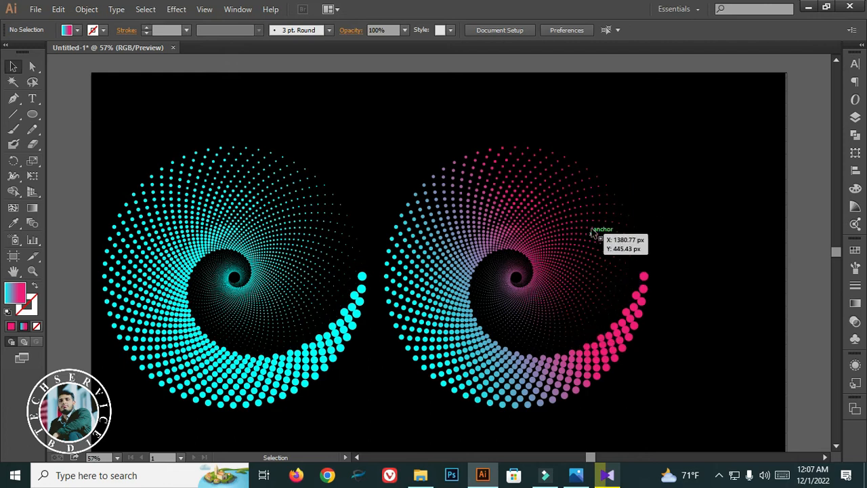
{"action": "left_click", "coordinate": [523, 230]}
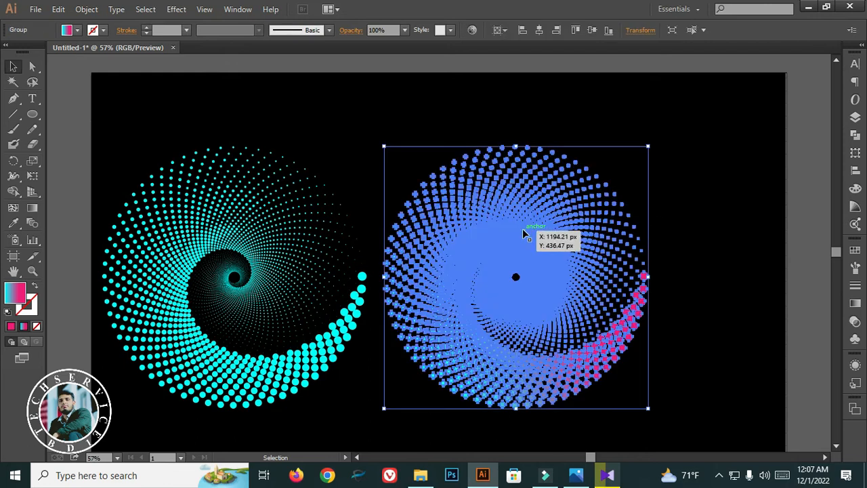
{"action": "left_click", "coordinate": [549, 478]}
{"action": "left_click", "coordinate": [549, 478]}
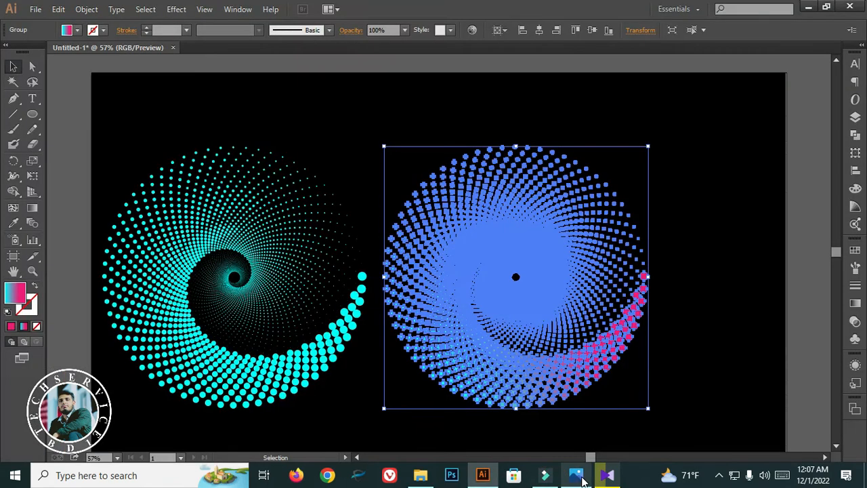
{"action": "left_click", "coordinate": [581, 478]}
{"action": "left_click", "coordinate": [580, 476]}
{"action": "left_click", "coordinate": [693, 246]}
{"action": "left_click", "coordinate": [561, 248]}
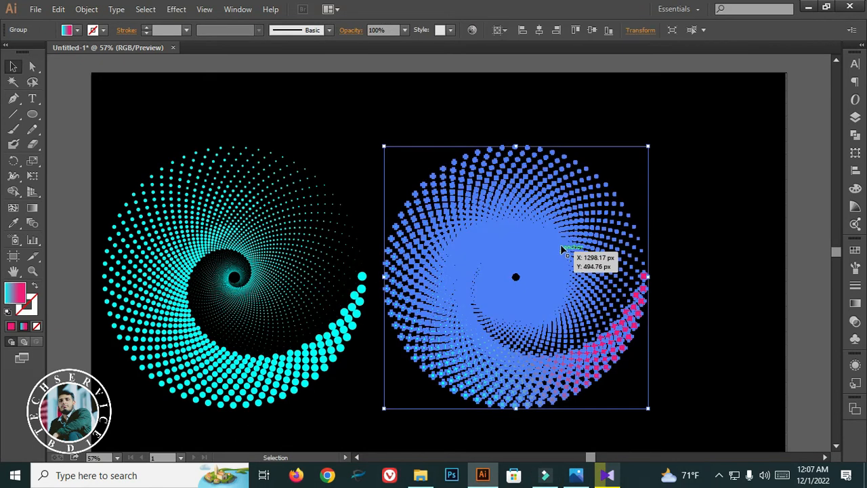
{"action": "left_click", "coordinate": [723, 147]}
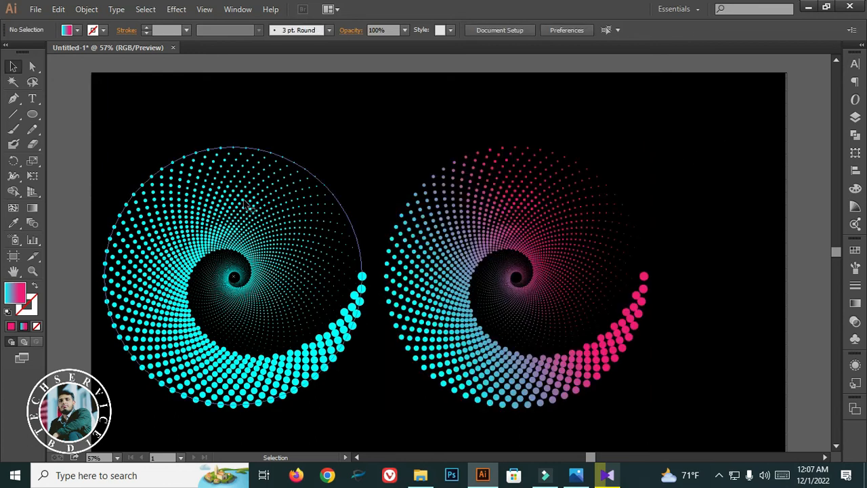
Step: Duplicate the cyan spiral over the gradient spiral and scale the copy down to roughly two thirds of its size
{"action": "left_click", "coordinate": [256, 215]}
{"action": "left_click", "coordinate": [257, 215], "text": "ctrl"}
{"action": "left_click", "coordinate": [256, 216]}
{"action": "left_click_drag", "start_coordinate": [256, 215], "coordinate": [606, 170]}
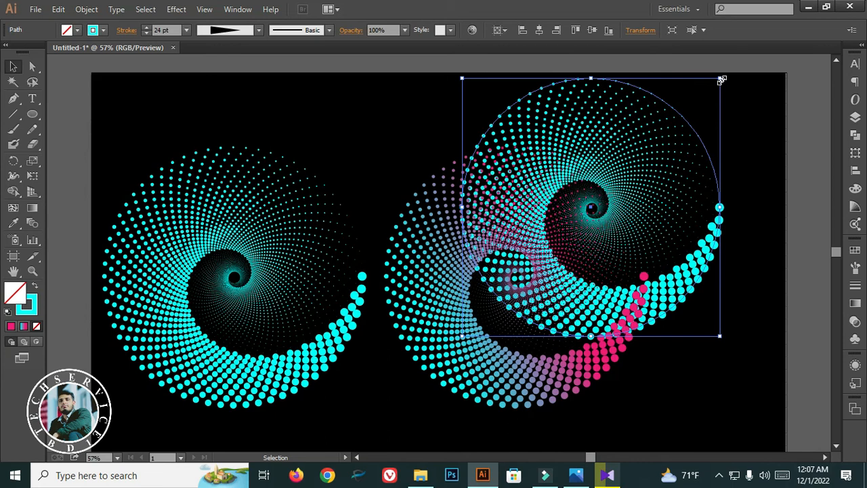
{"action": "left_click_drag", "start_coordinate": [722, 80], "coordinate": [626, 172]}
{"action": "left_click_drag", "start_coordinate": [594, 218], "coordinate": [680, 128]}
{"action": "left_click_drag", "start_coordinate": [673, 130], "coordinate": [673, 130]}
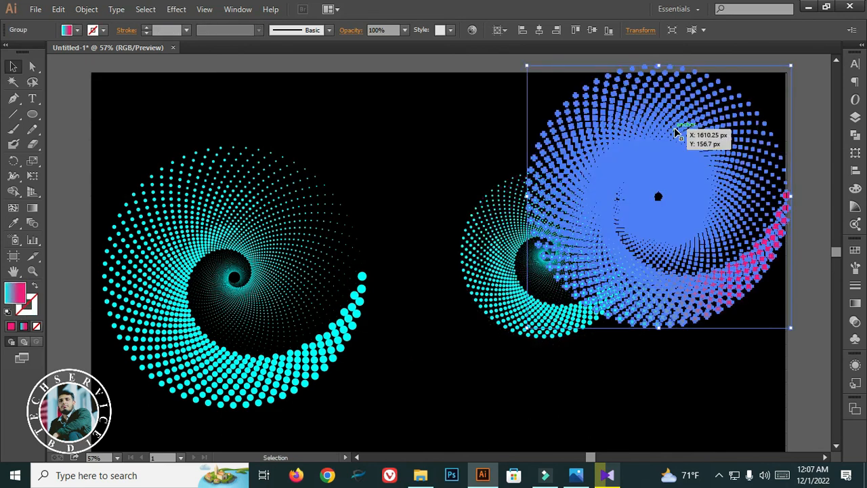
{"action": "key", "text": "ctrl+z"}
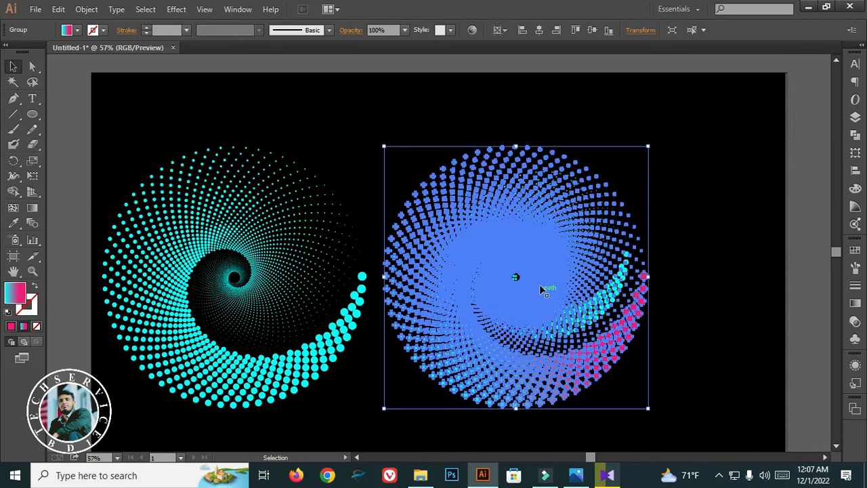
{"action": "left_click", "coordinate": [714, 194]}
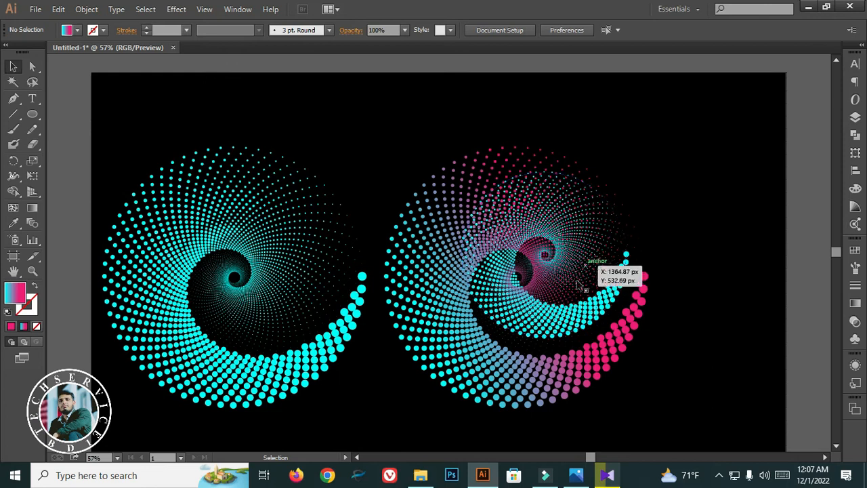
Step: Separate the small cyan copy from the gradient spiral, shifting the gradient spiral slightly down and to the right
{"action": "left_click", "coordinate": [584, 310]}
{"action": "left_click_drag", "start_coordinate": [533, 182], "coordinate": [627, 120]}
{"action": "left_click_drag", "start_coordinate": [481, 284], "coordinate": [662, 416]}
{"action": "left_click_drag", "start_coordinate": [493, 283], "coordinate": [429, 378]}
Step: Place the small cyan spiral in the artboard's upper-right corner and scale it down to a stroke of about 11.8 pt
{"action": "left_click_drag", "start_coordinate": [758, 331], "coordinate": [708, 97]}
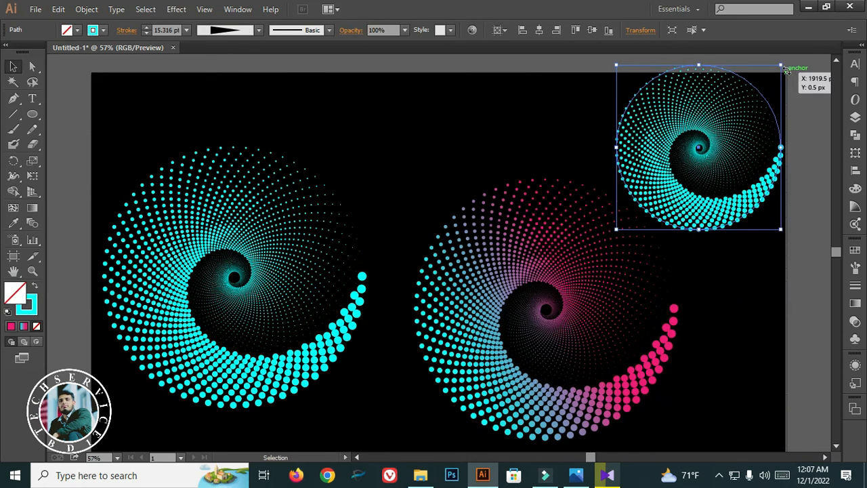
{"action": "left_click_drag", "start_coordinate": [782, 65], "coordinate": [743, 102]}
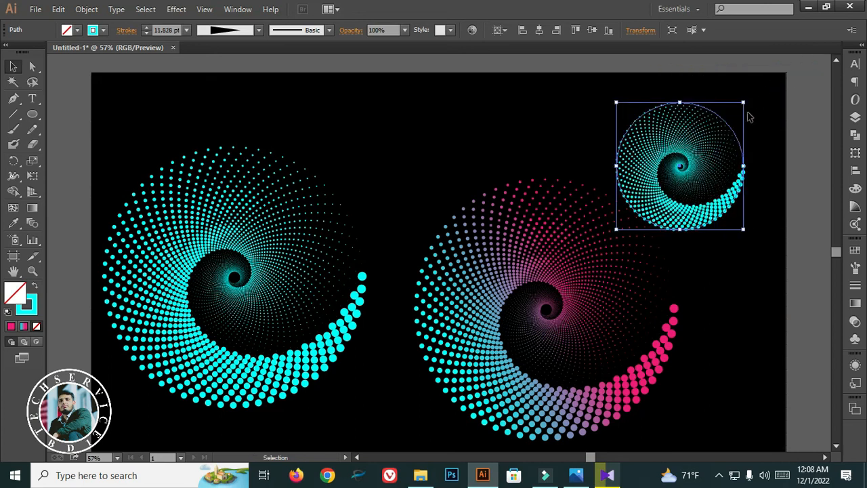
{"action": "left_click_drag", "start_coordinate": [677, 140], "coordinate": [716, 114]}
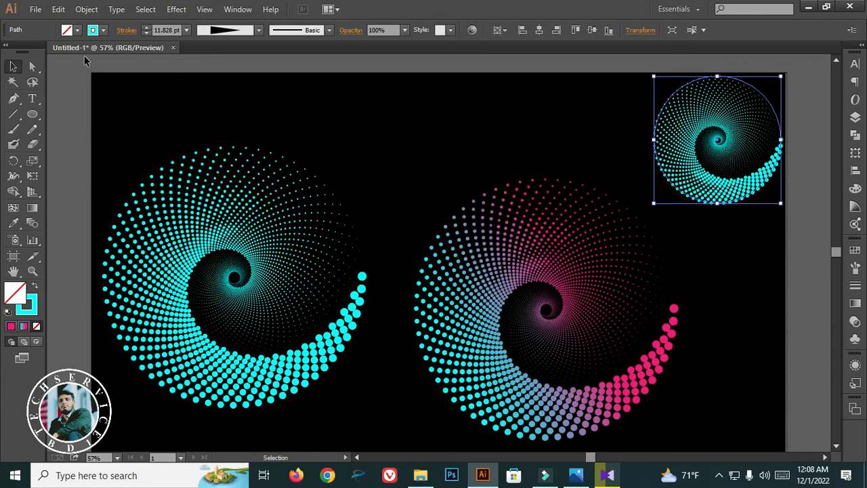
Step: Change the small corner spiral's stroke colour to magenta and deselect it
{"action": "left_click", "coordinate": [93, 31]}
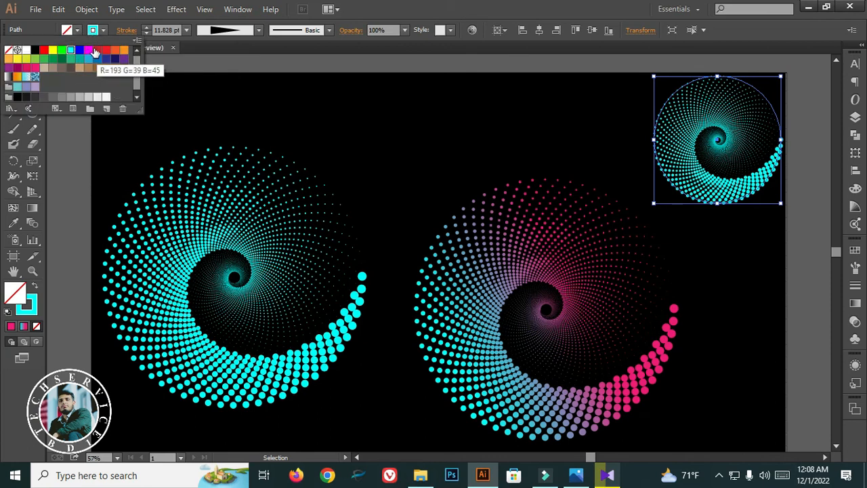
{"action": "left_click", "coordinate": [88, 52]}
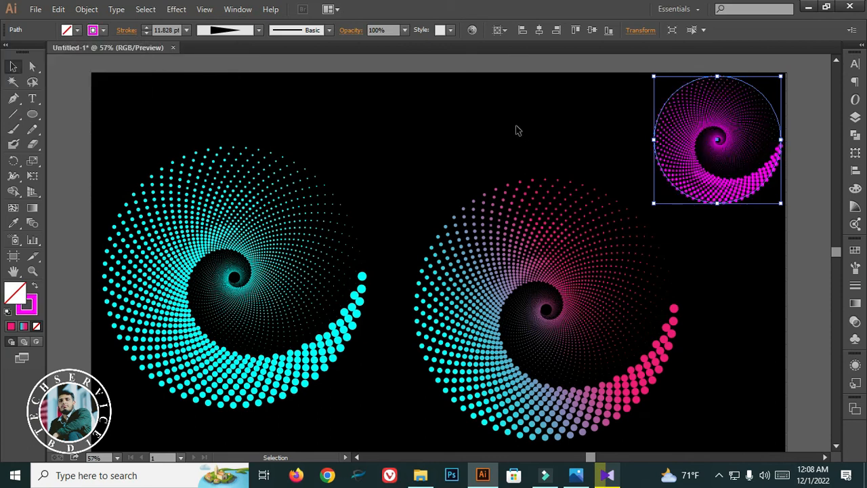
{"action": "left_click", "coordinate": [855, 320]}
{"action": "left_click", "coordinate": [546, 169]}
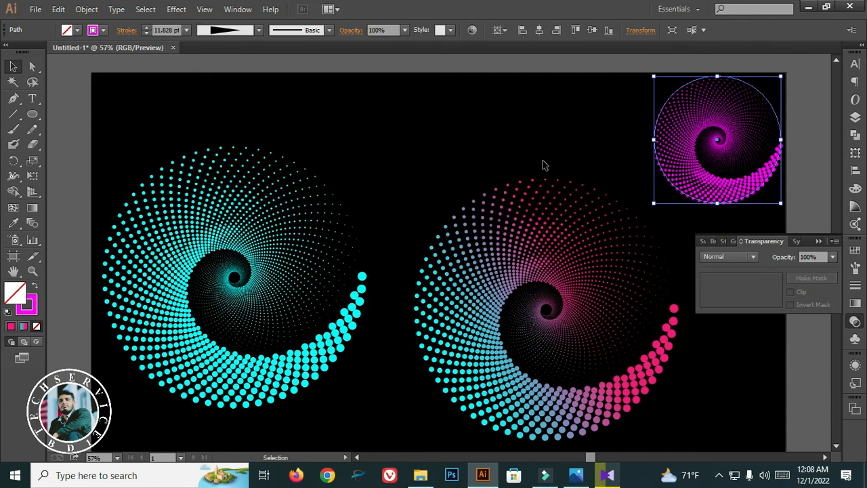
{"action": "left_click", "coordinate": [821, 240]}
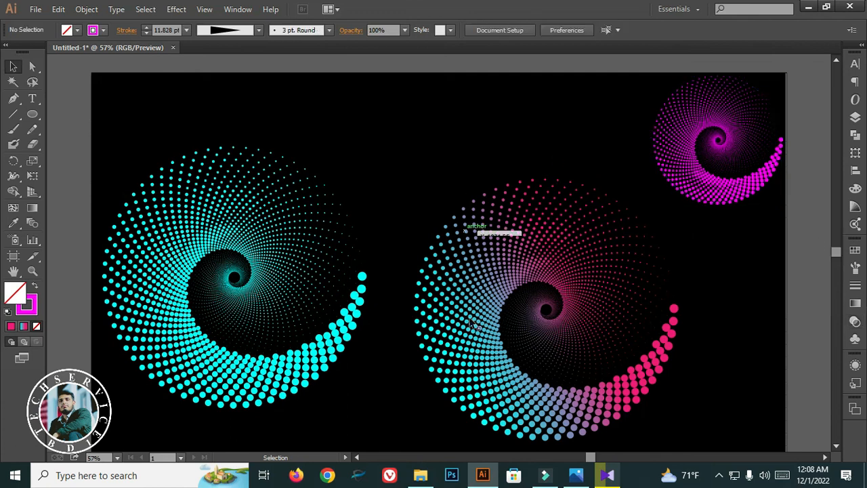